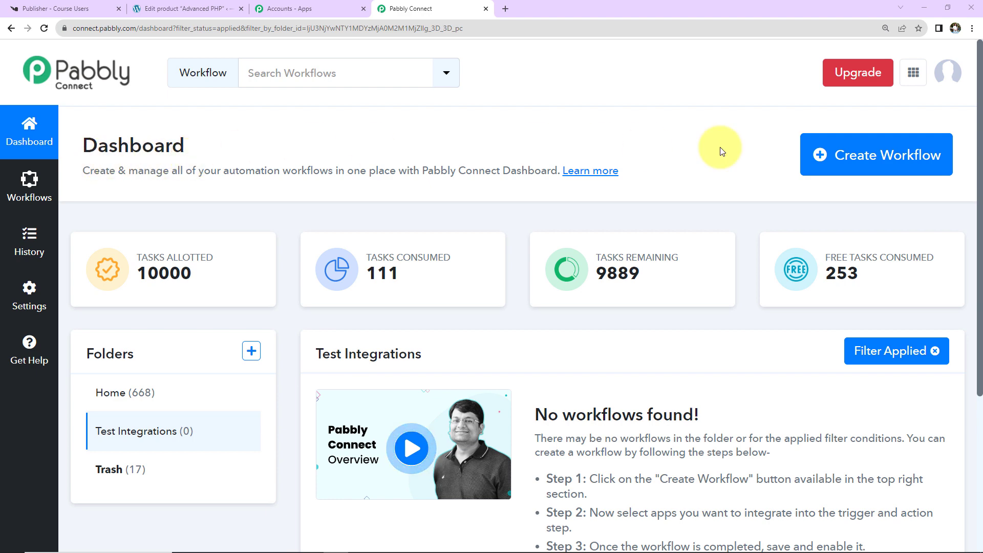
- Create a new workflow named "Add User in Knorish Course for WooCommerce Order"
{"action": "left_click", "coordinate": [899, 153]}
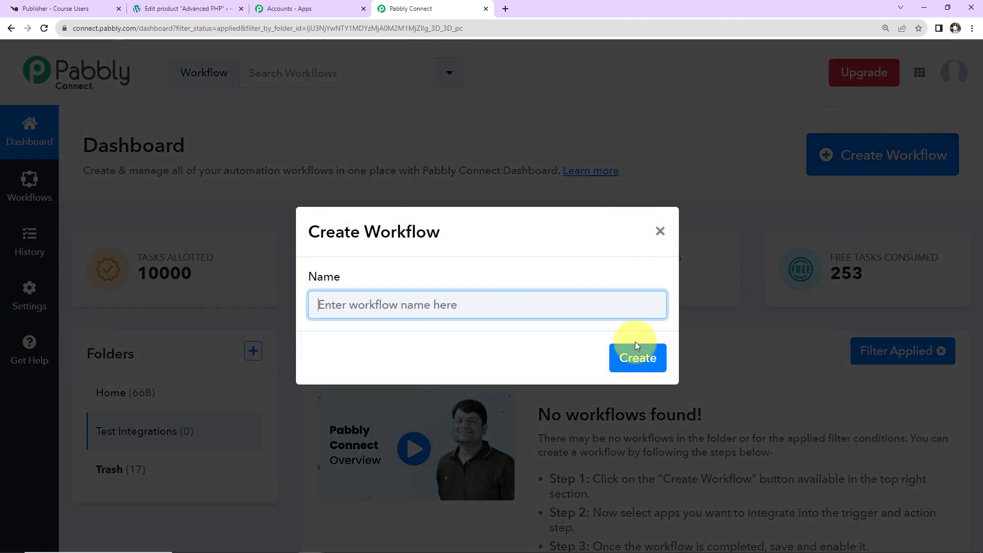
{"action": "left_click", "coordinate": [370, 302]}
{"action": "left_click", "coordinate": [418, 188]}
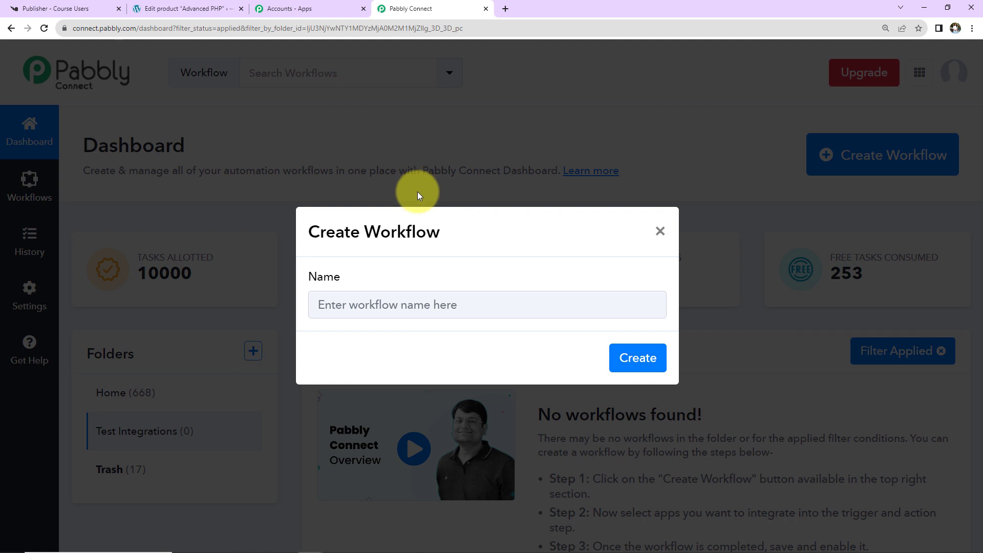
{"action": "left_click", "coordinate": [384, 302]}
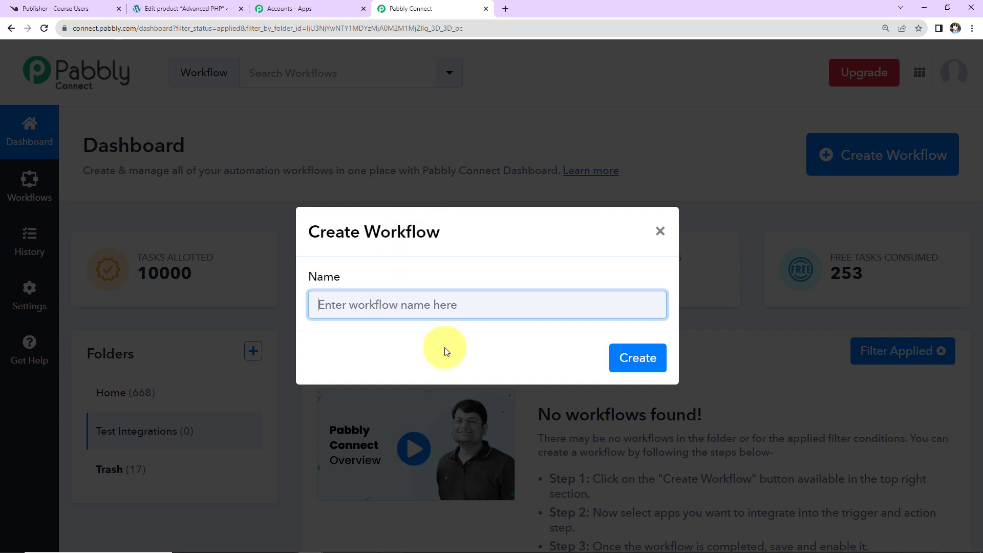
{"action": "type", "text": "Add User in Knorish Course for WooCommerce Order"}
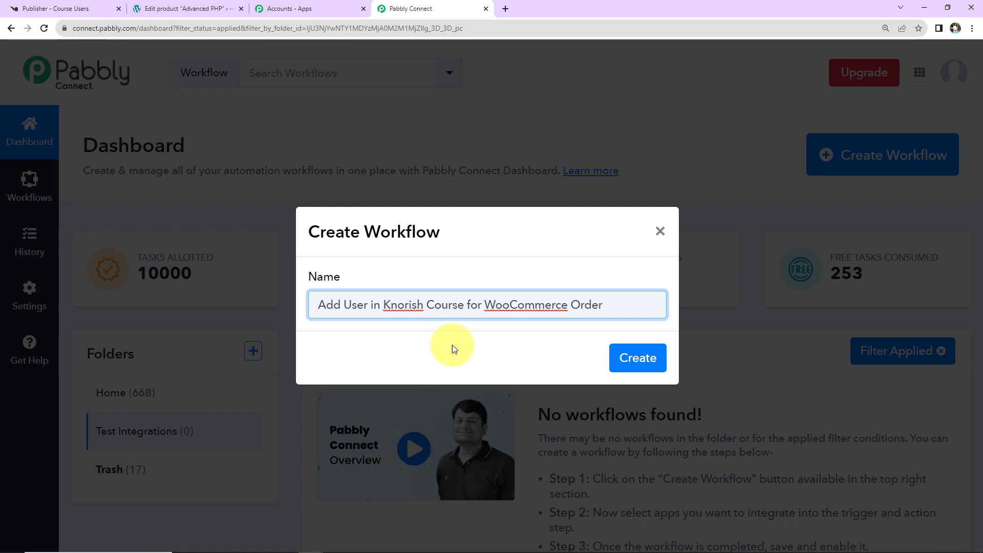
{"action": "left_click", "coordinate": [637, 360]}
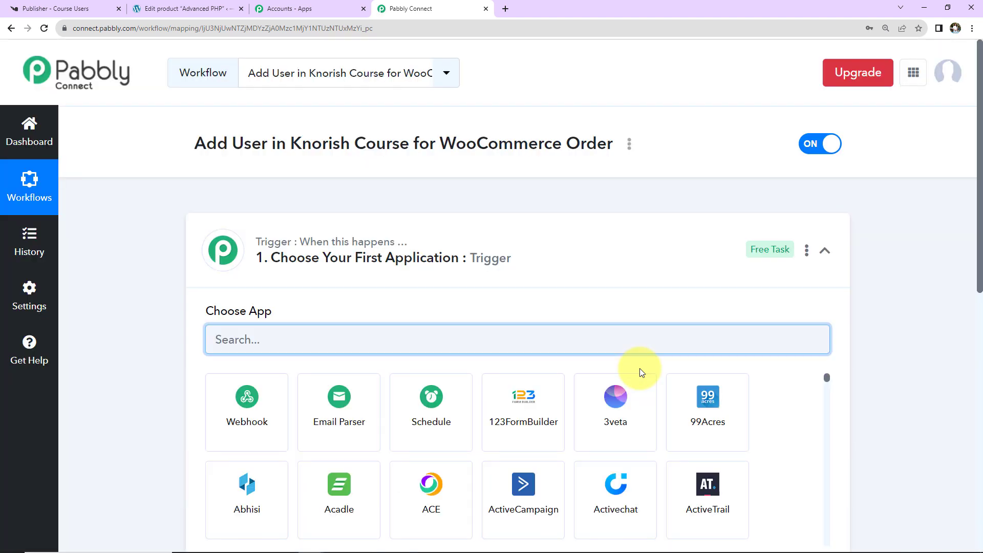
{"action": "scroll", "coordinate": [530, 263], "scroll_direction": "down", "scroll_amount": 5}
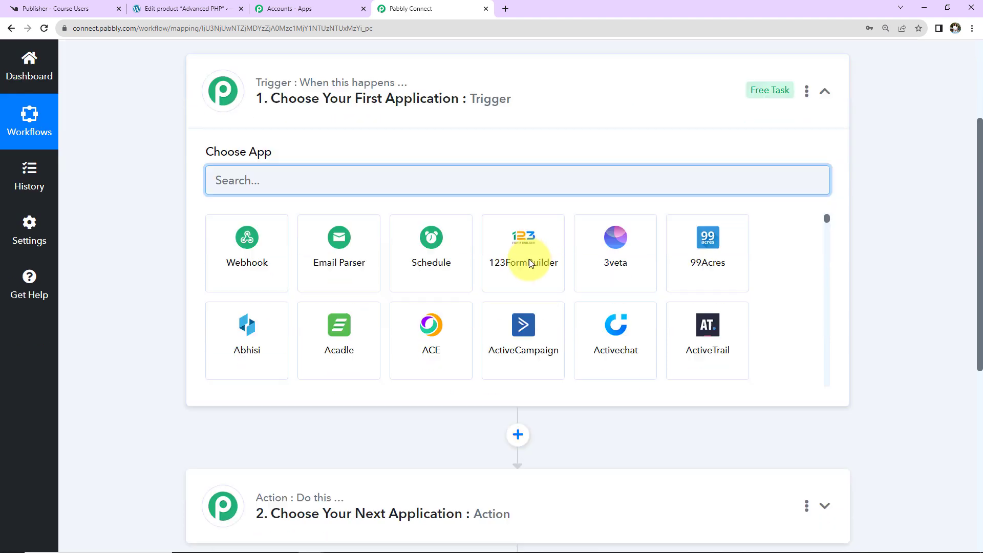
{"action": "scroll", "coordinate": [564, 410], "scroll_direction": "up", "scroll_amount": 2}
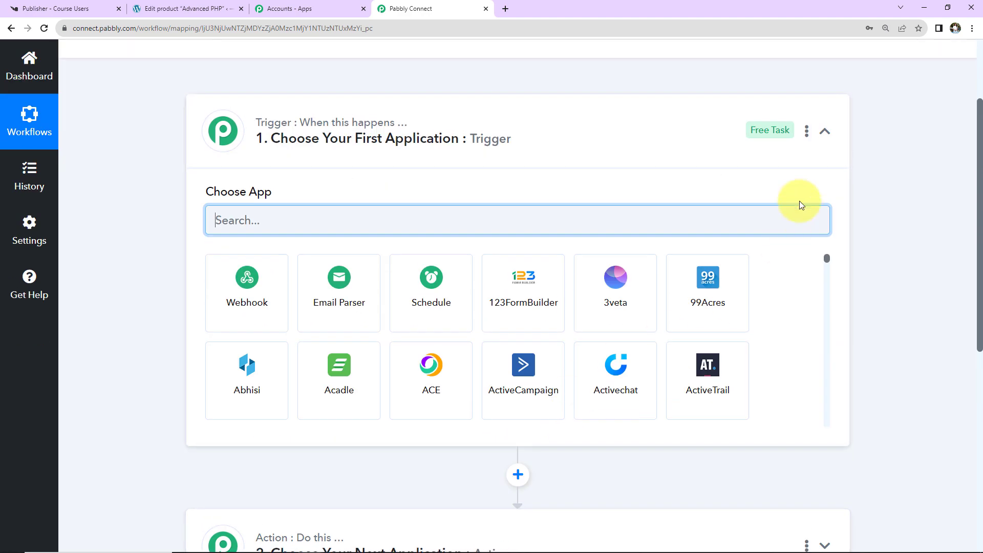
{"action": "left_click", "coordinate": [849, 252]}
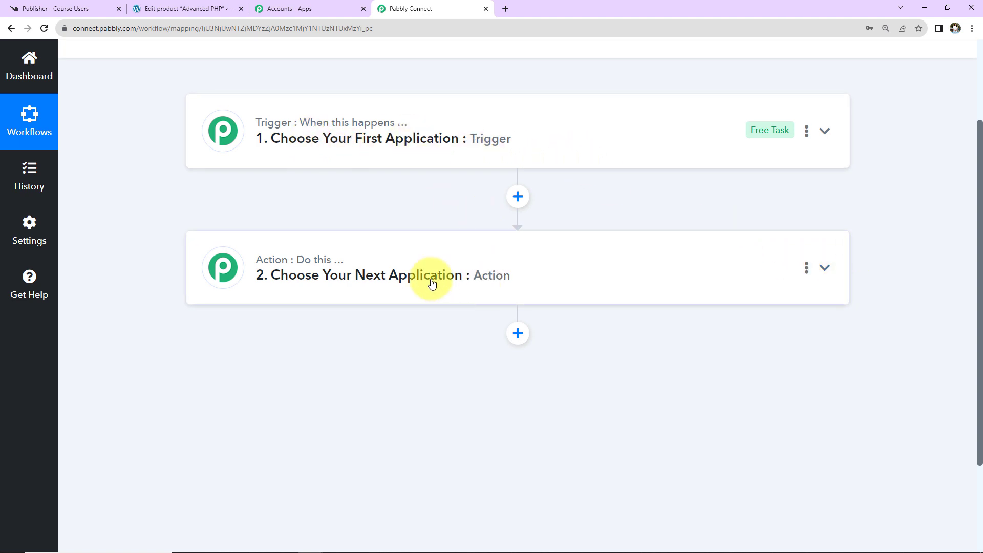
{"action": "mouse_move", "coordinate": [330, 261]}
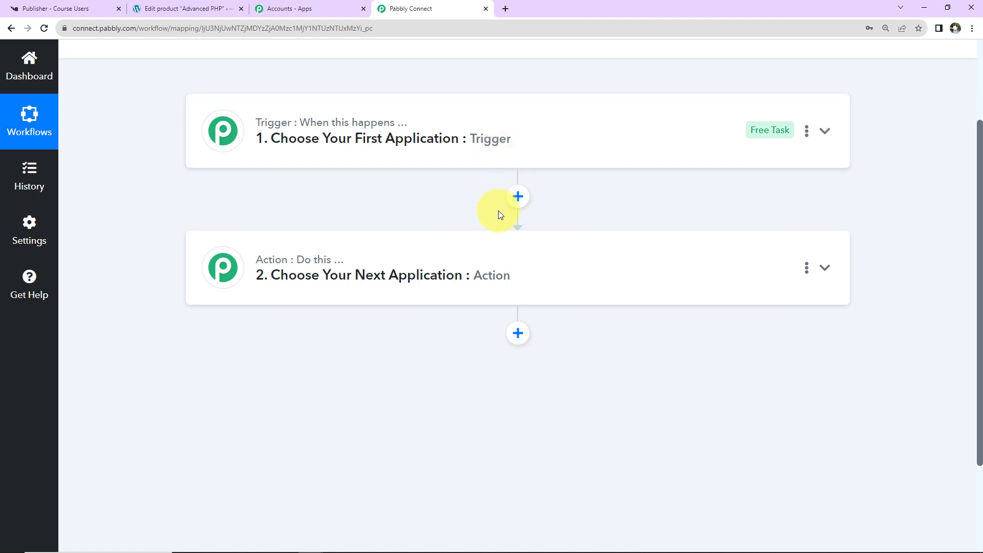
{"action": "scroll", "coordinate": [498, 215], "scroll_direction": "up", "scroll_amount": 3}
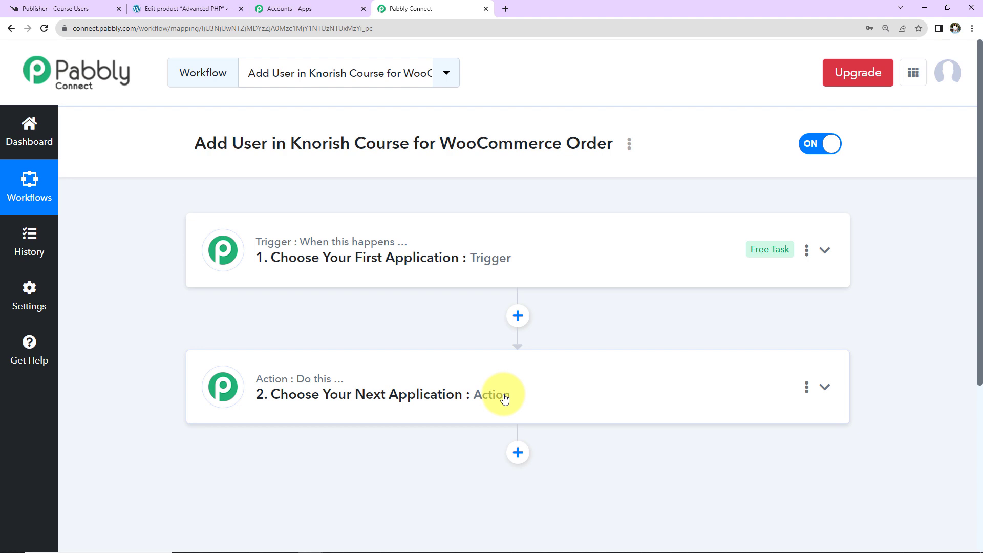
- Set WooCommerce as the workflow's trigger app with New Order Created as the trigger event
{"action": "left_click", "coordinate": [537, 259]}
{"action": "left_click", "coordinate": [485, 346]}
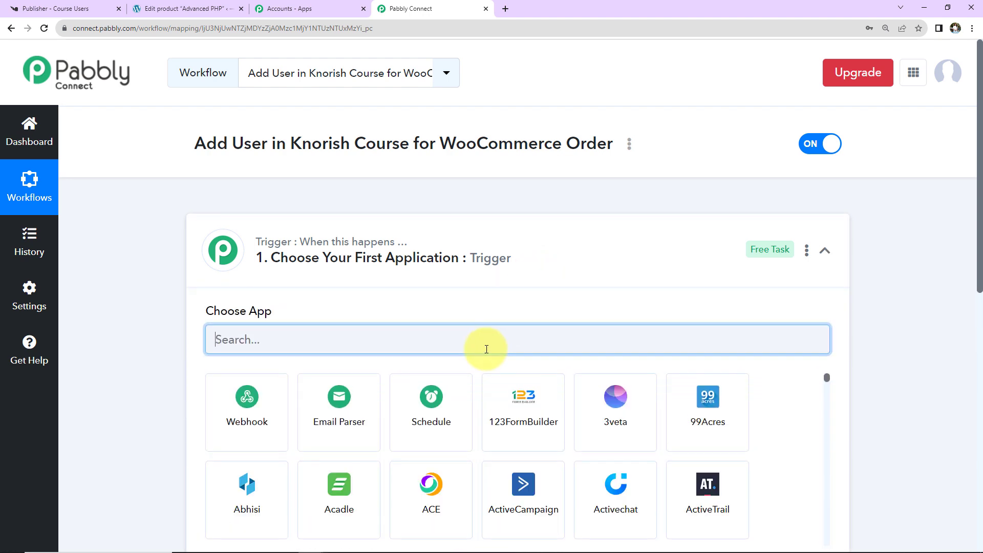
{"action": "type", "text": "woo"}
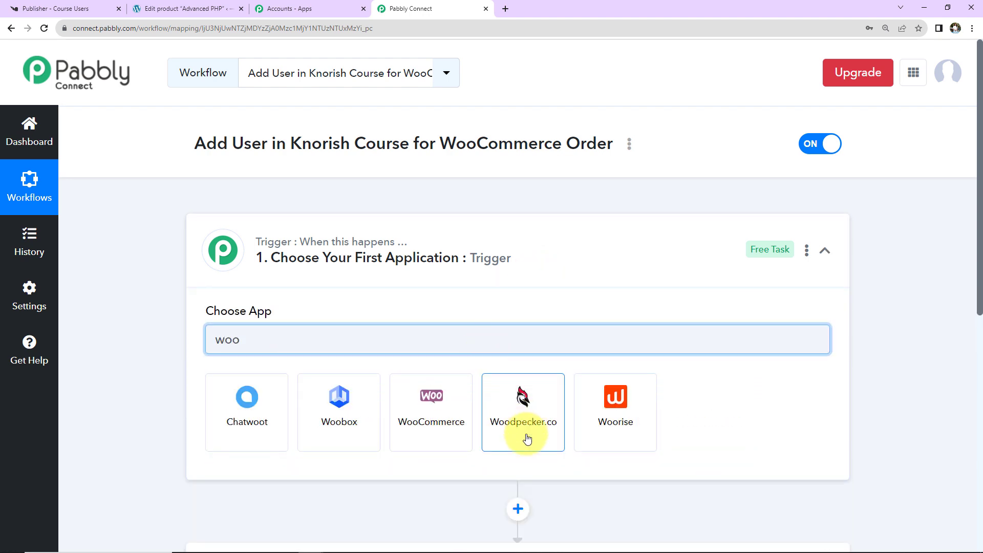
{"action": "left_click", "coordinate": [410, 433]}
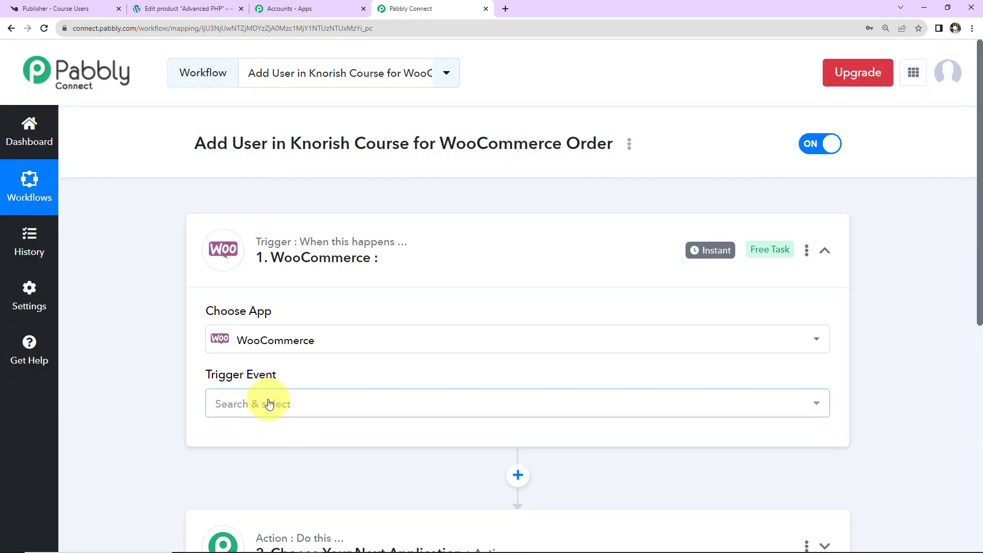
{"action": "left_click", "coordinate": [270, 403]}
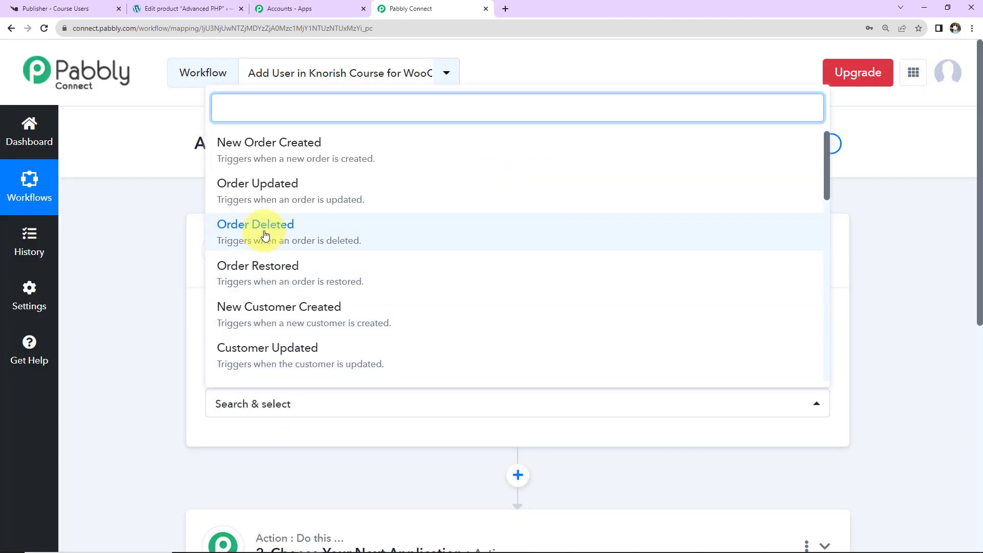
{"action": "left_click", "coordinate": [262, 156]}
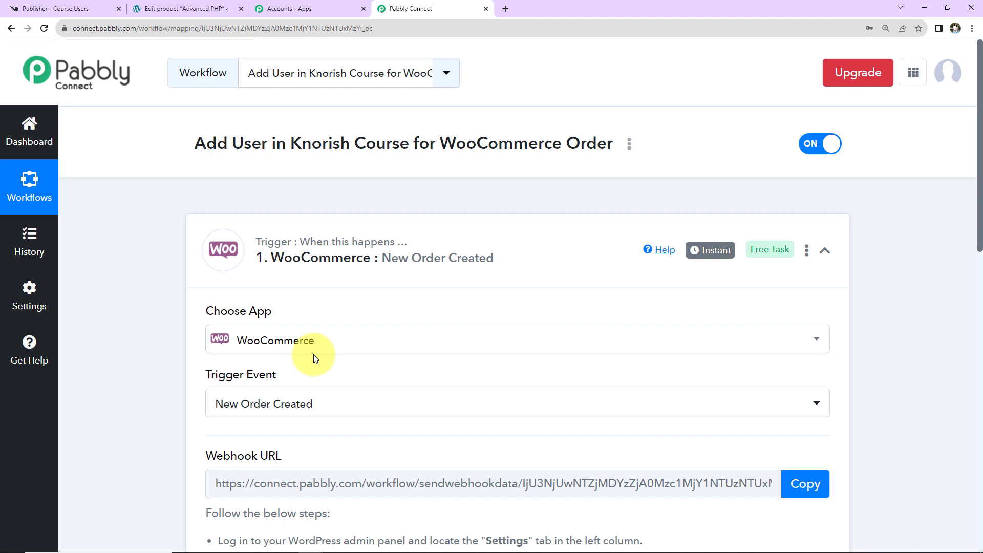
- Copy the trigger's webhook URL and start adding a new webhook in the WooCommerce advanced settings of the WordPress site
{"action": "scroll", "coordinate": [400, 361], "scroll_direction": "down", "scroll_amount": 5}
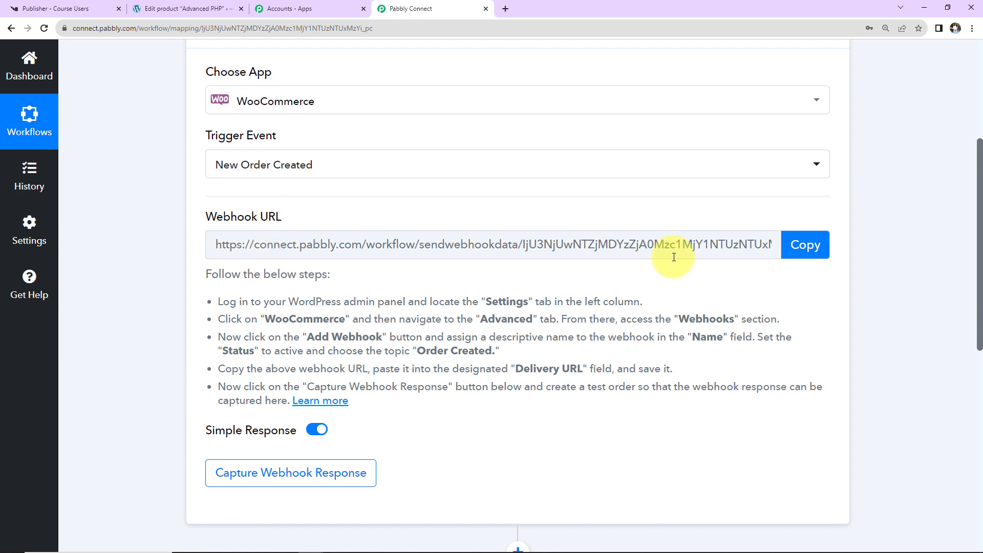
{"action": "left_click", "coordinate": [805, 244]}
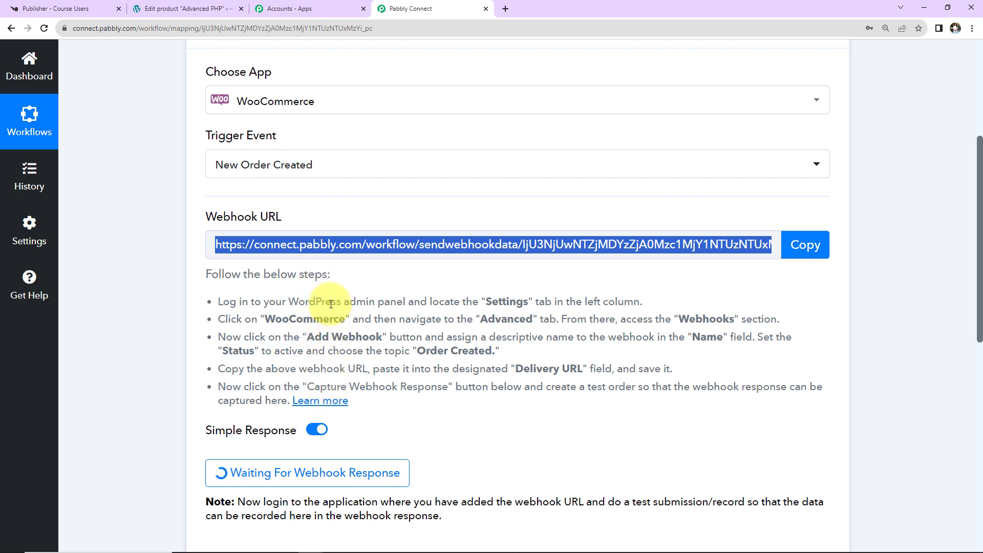
{"action": "left_click", "coordinate": [172, 9]}
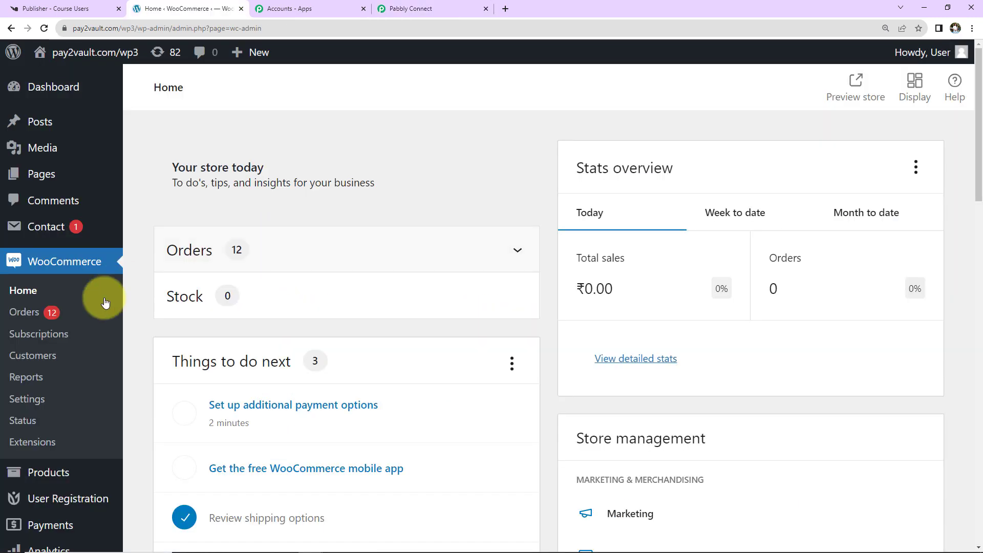
{"action": "left_click", "coordinate": [46, 406]}
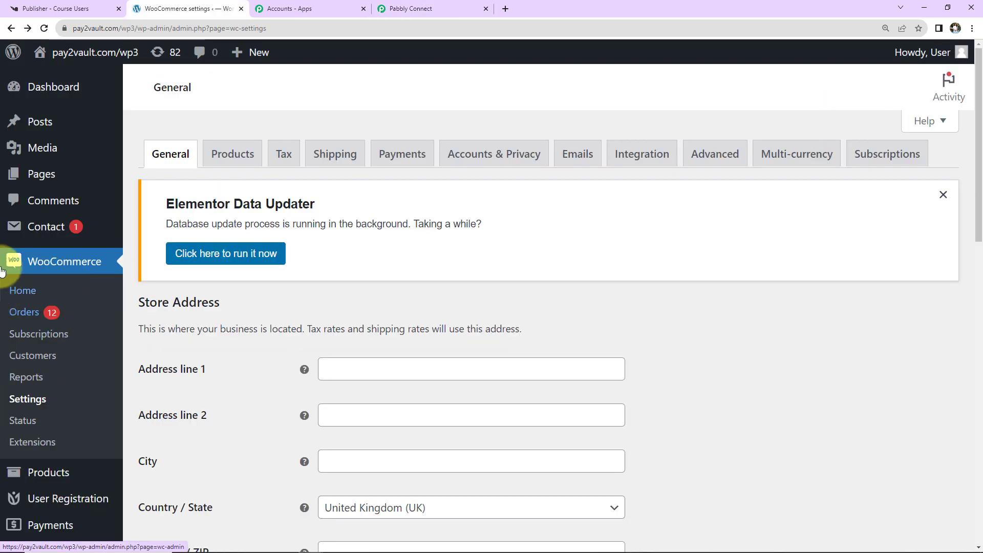
{"action": "left_click", "coordinate": [713, 153]}
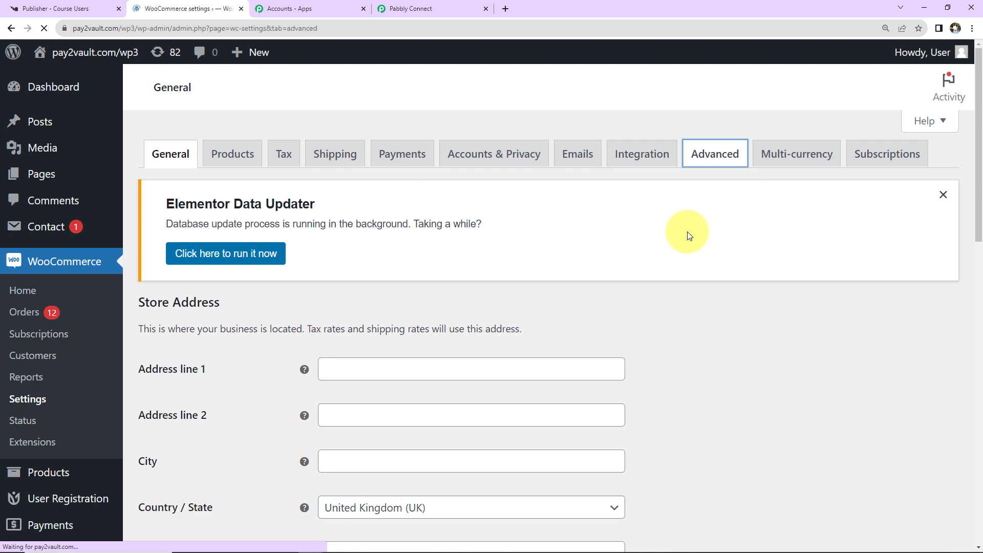
{"action": "left_click", "coordinate": [279, 298]}
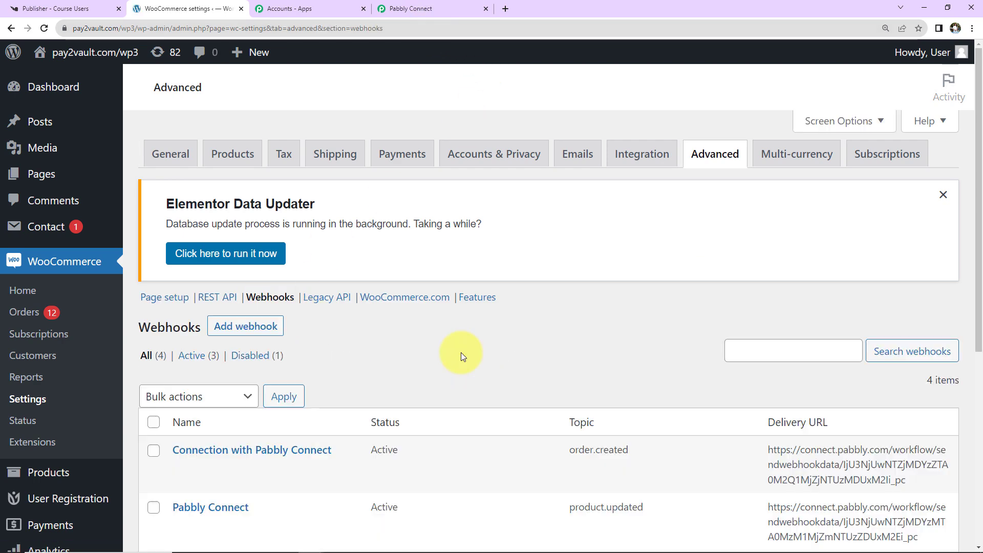
{"action": "scroll", "coordinate": [460, 352], "scroll_direction": "down", "scroll_amount": 2}
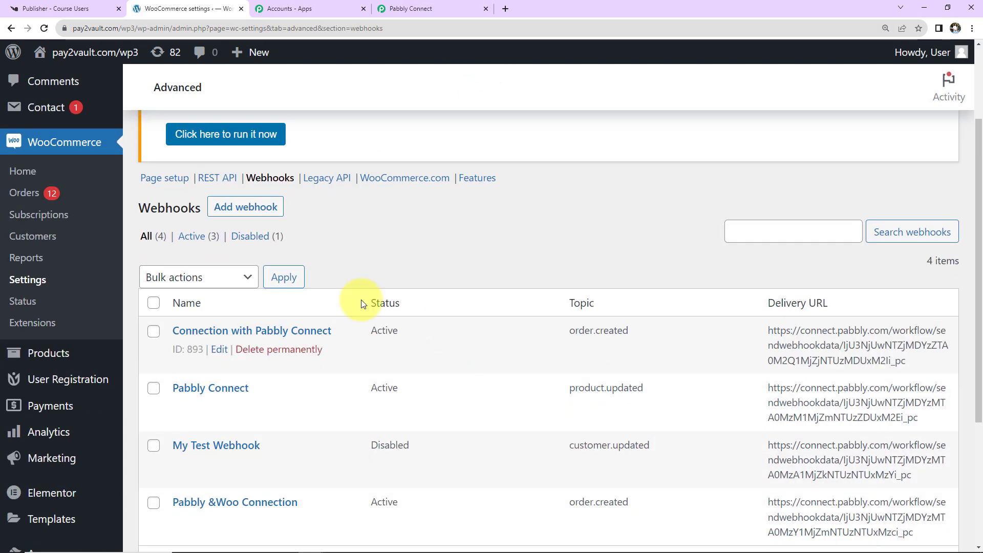
{"action": "left_click", "coordinate": [266, 211]}
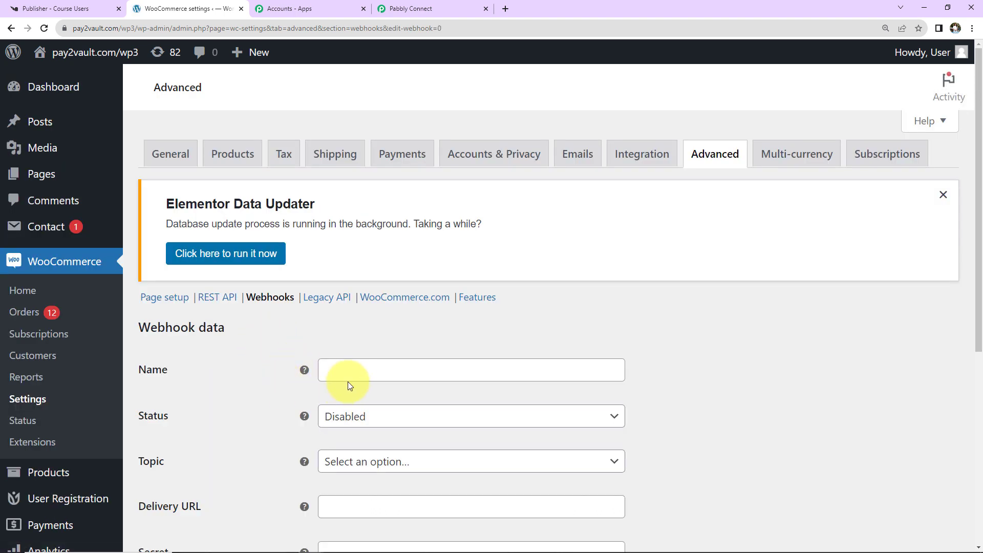
- Name the webhook "Knorish Webhook", set its status to Active and choose Order created as its topic
{"action": "left_click", "coordinate": [352, 374]}
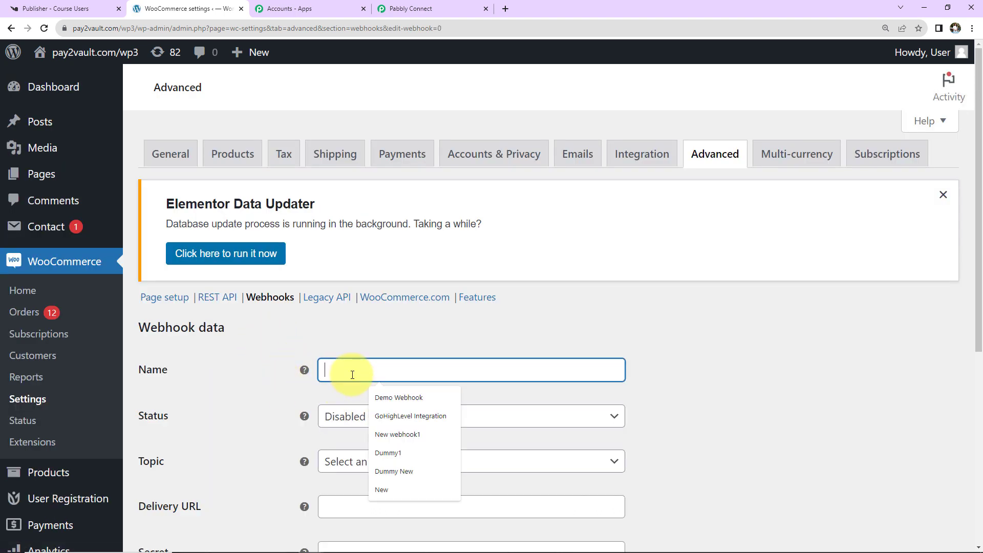
{"action": "type", "text": "Knorish Webhook"}
{"action": "scroll", "coordinate": [378, 333], "scroll_direction": "down", "scroll_amount": 5}
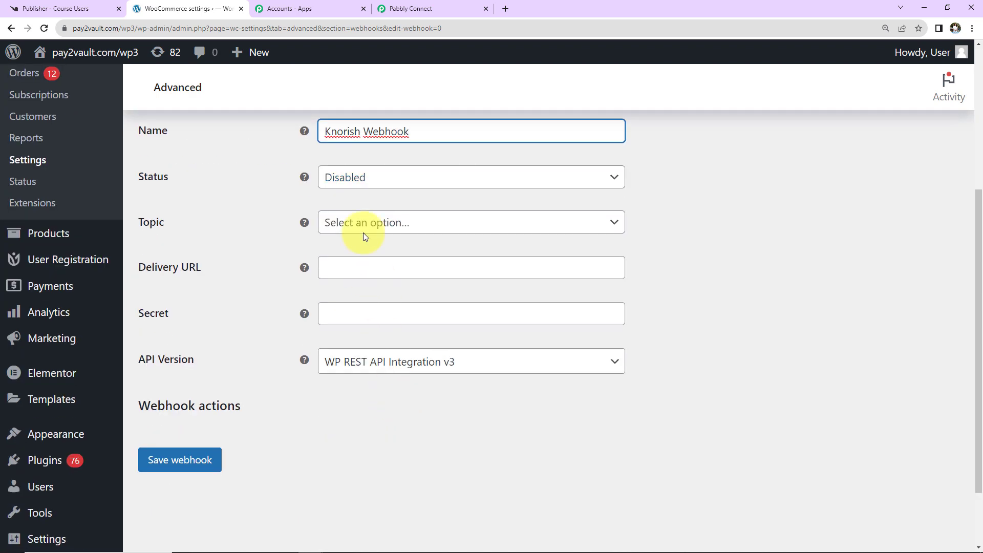
{"action": "left_click", "coordinate": [380, 180]}
{"action": "left_click", "coordinate": [364, 202]}
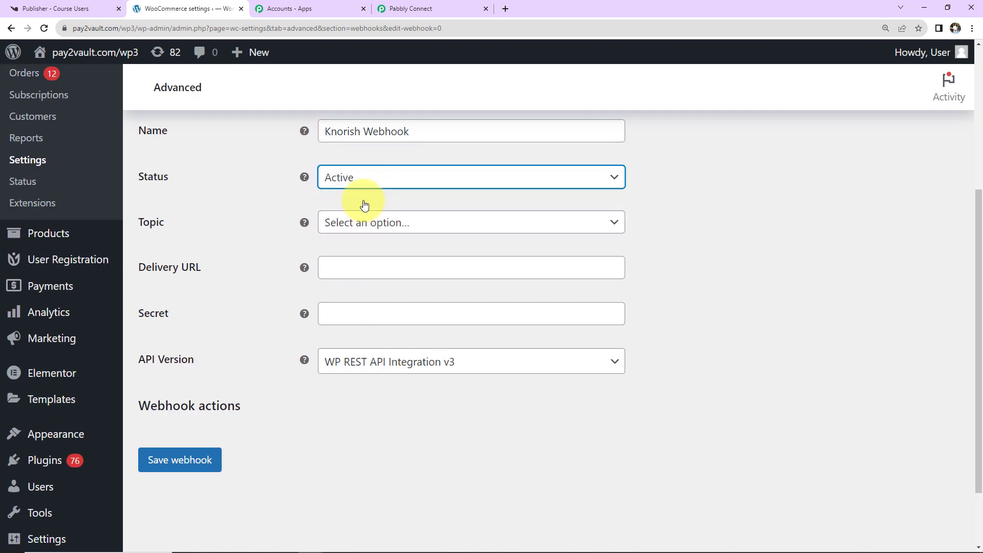
{"action": "left_click", "coordinate": [371, 225]}
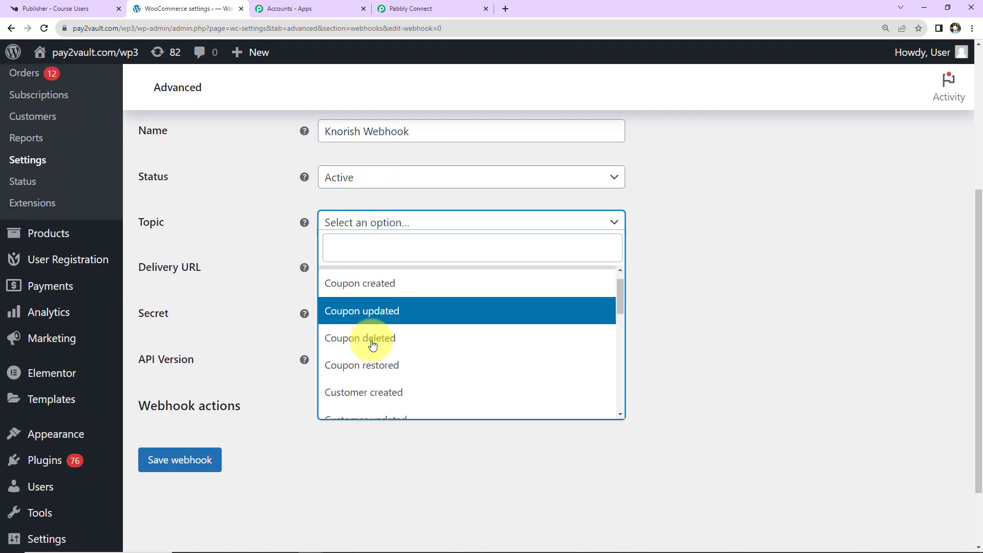
{"action": "scroll", "coordinate": [368, 338], "scroll_direction": "down", "scroll_amount": 2}
{"action": "left_click", "coordinate": [357, 381]}
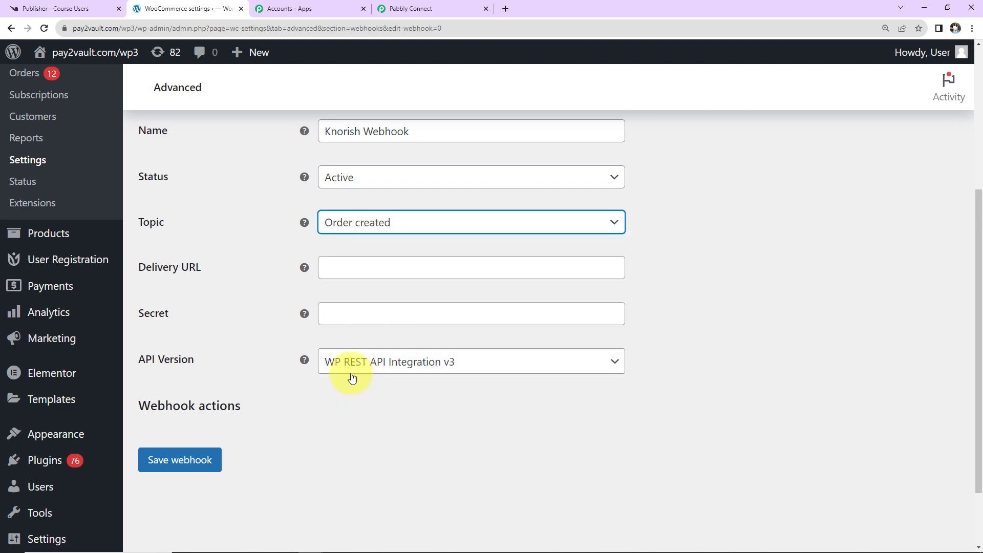
- Copy the webhook URL from the Pabbly Connect trigger again and paste it as the WooCommerce webhook's delivery URL
{"action": "left_click", "coordinate": [413, 7]}
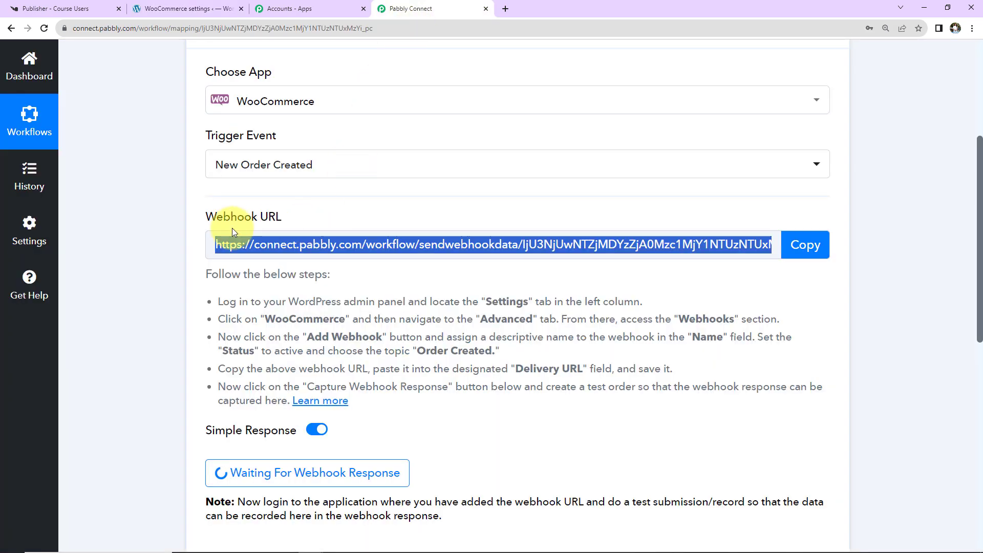
{"action": "left_click", "coordinate": [805, 246]}
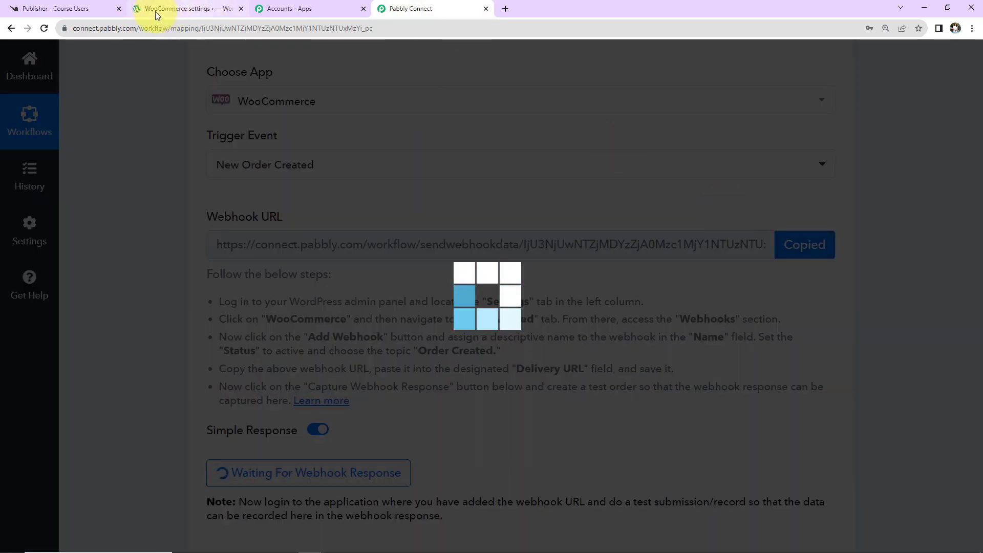
{"action": "left_click", "coordinate": [239, 8]}
{"action": "left_click", "coordinate": [364, 268]}
{"action": "key", "text": "ctrl+v"}
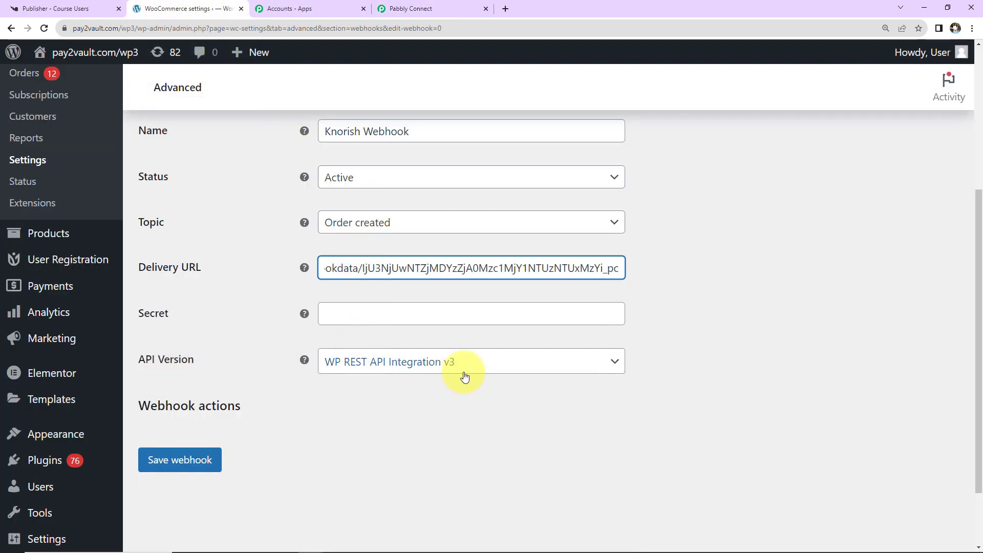
- Check the available API versions, keep WP REST API Integration v3 and save the webhook
{"action": "left_click", "coordinate": [408, 369]}
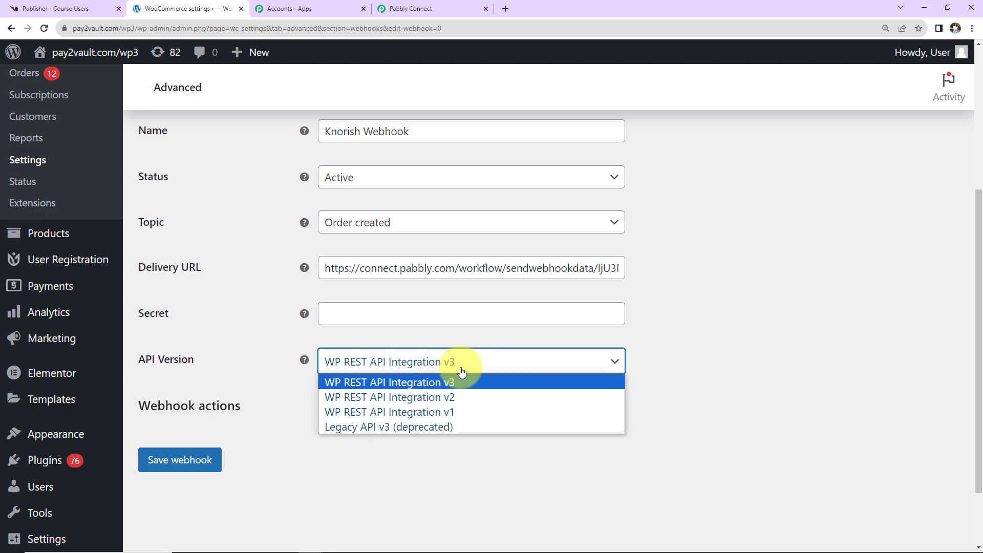
{"action": "left_click", "coordinate": [416, 477]}
{"action": "left_click", "coordinate": [180, 459]}
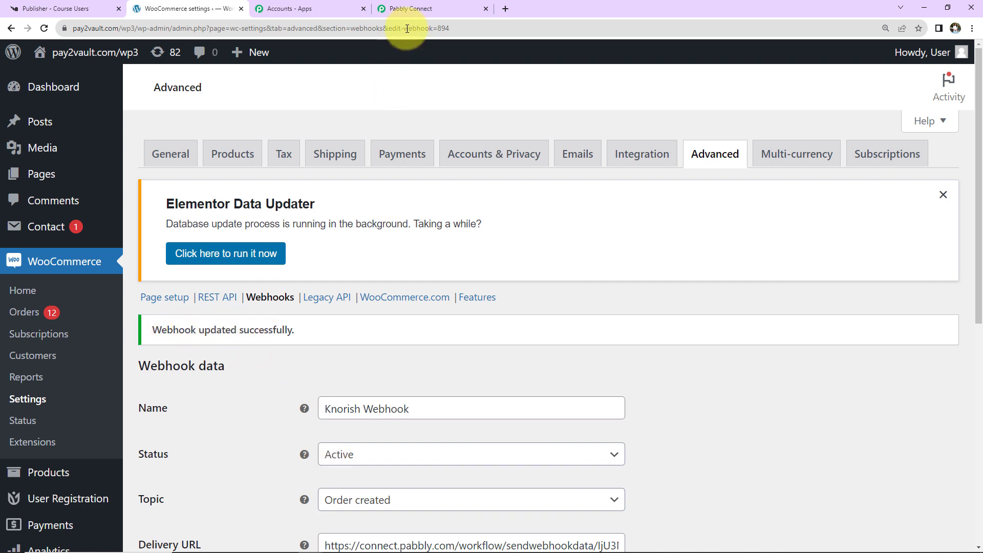
- Switch back to Pabbly Connect and re-capture the webhook response for the WooCommerce trigger
{"action": "left_click", "coordinate": [416, 11]}
{"action": "scroll", "coordinate": [404, 401], "scroll_direction": "down", "scroll_amount": 5}
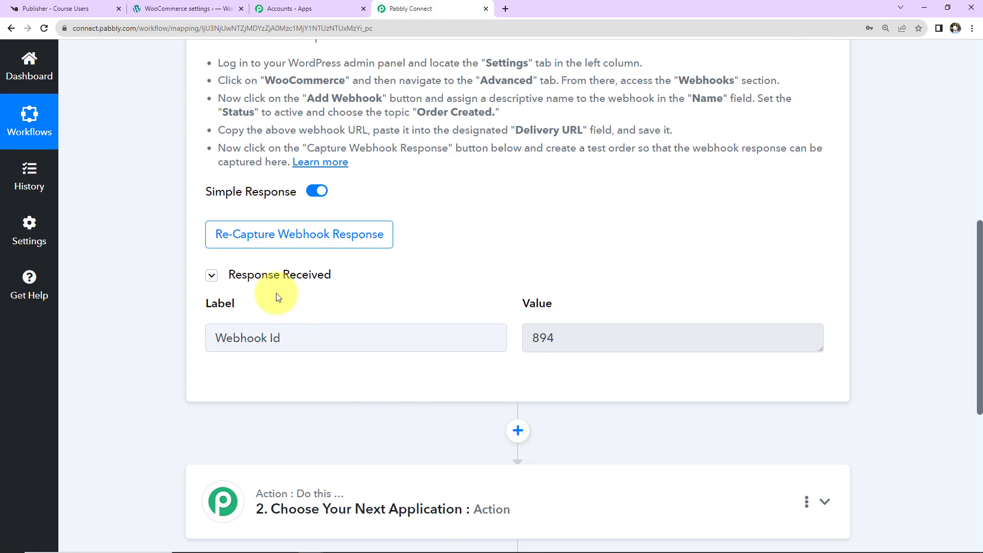
{"action": "left_click", "coordinate": [258, 234]}
{"action": "left_click", "coordinate": [443, 393]}
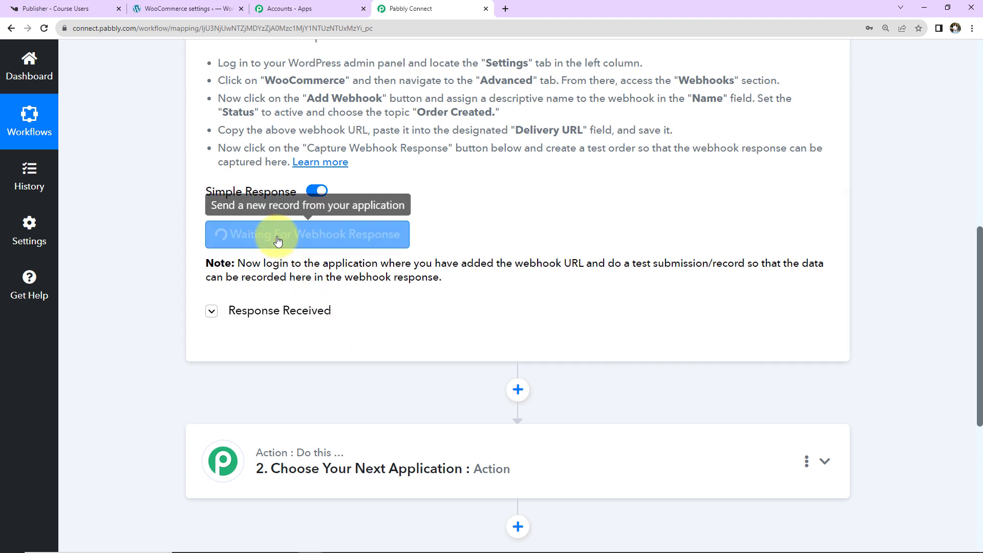
- Switch from the Pabbly Connect test-submission note to the WordPress site and visit its WooCommerce store
{"action": "left_click_drag", "start_coordinate": [608, 264], "coordinate": [724, 279]}
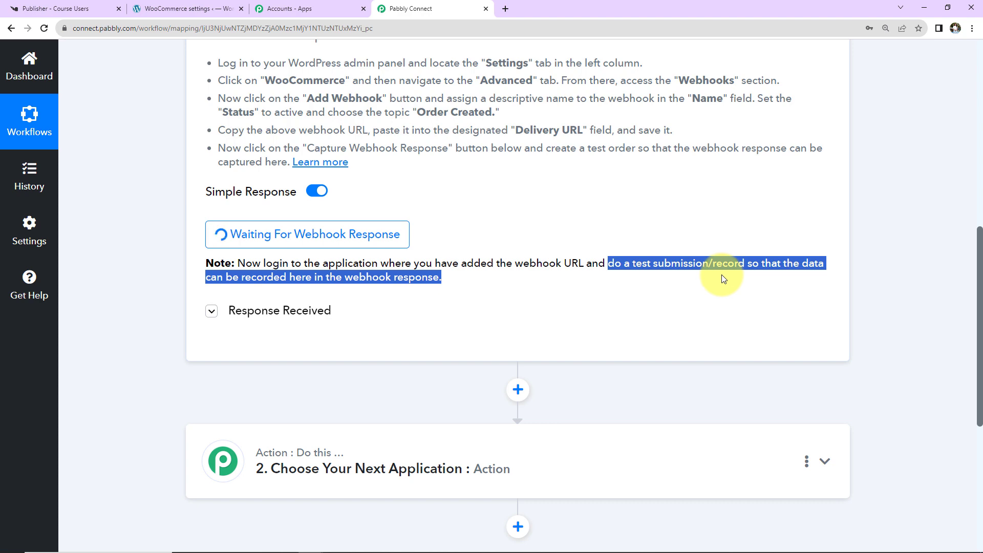
{"action": "left_click", "coordinate": [159, 9]}
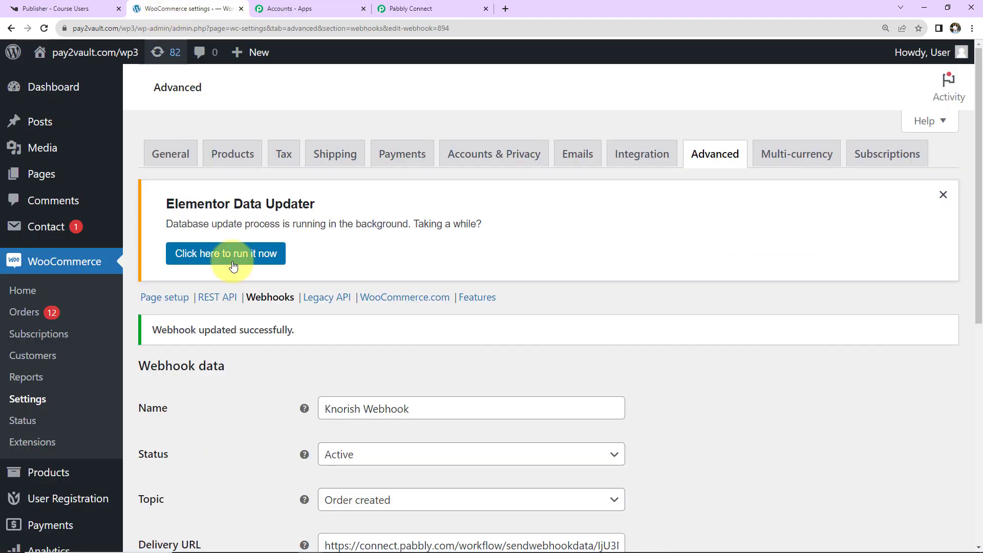
{"action": "mouse_move", "coordinate": [87, 52]}
{"action": "left_click", "coordinate": [61, 100]}
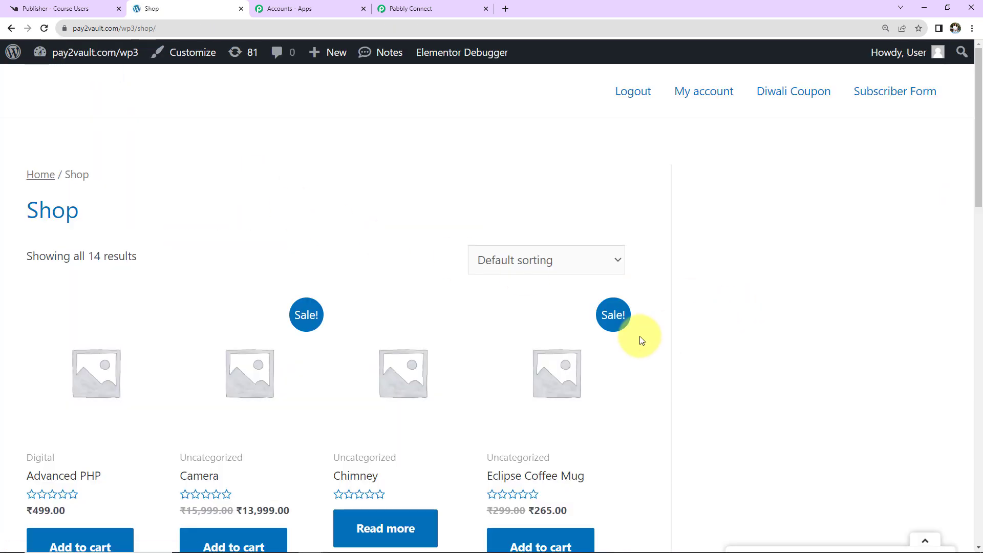
- Add the Advanced PHP product to the cart and proceed to checkout
{"action": "scroll", "coordinate": [639, 336], "scroll_direction": "down", "scroll_amount": 6}
{"action": "scroll", "coordinate": [639, 337], "scroll_direction": "down", "scroll_amount": 4}
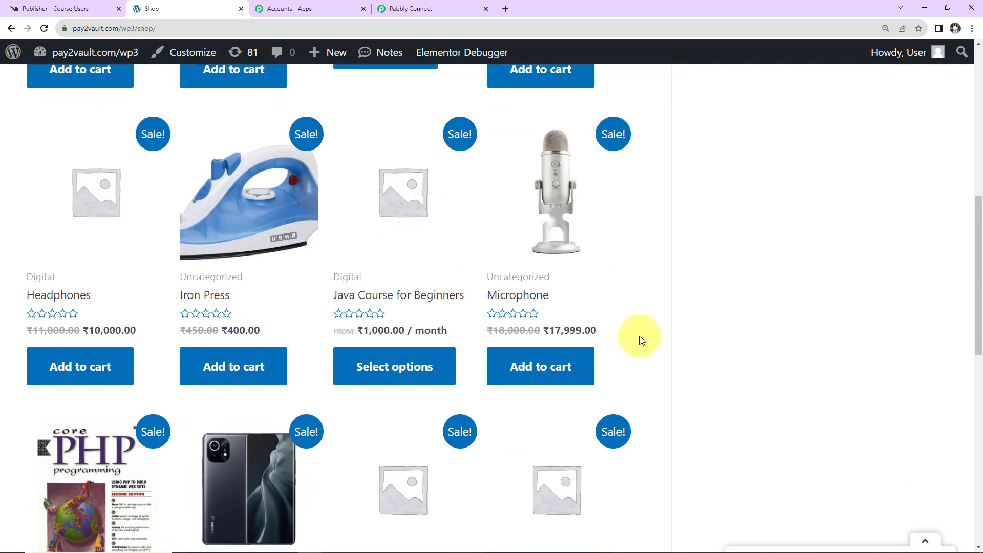
{"action": "scroll", "coordinate": [235, 373], "scroll_direction": "up", "scroll_amount": 6}
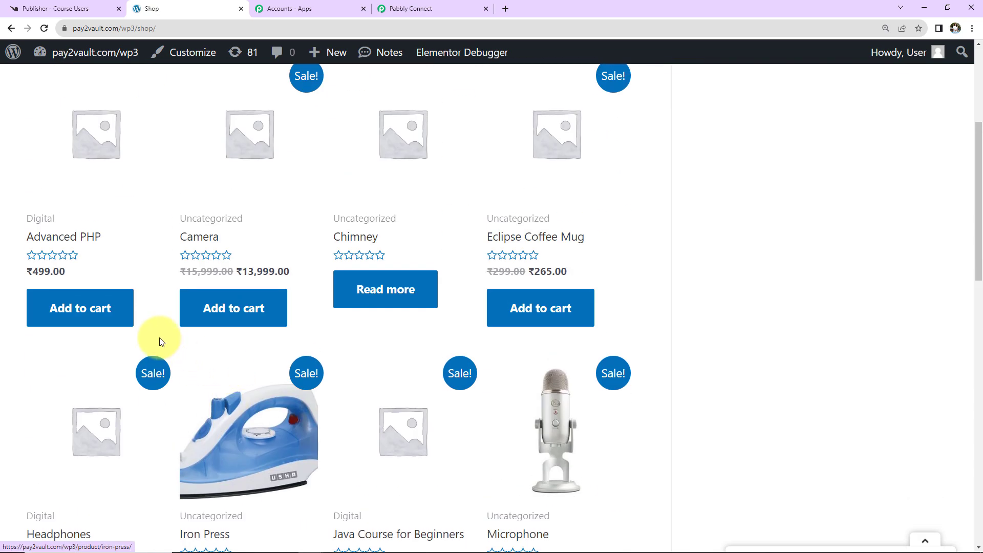
{"action": "scroll", "coordinate": [72, 375], "scroll_direction": "up", "scroll_amount": 2}
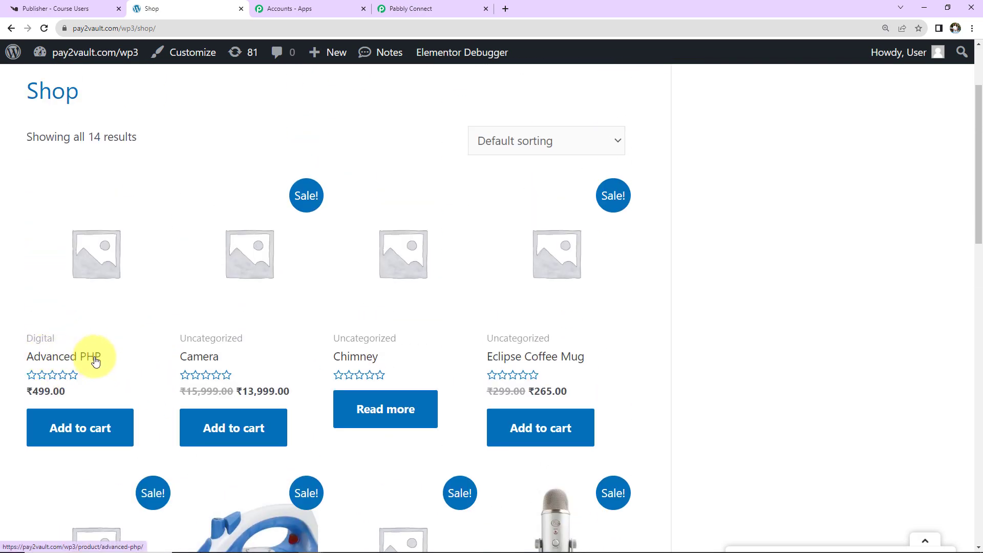
{"action": "left_click", "coordinate": [73, 430]}
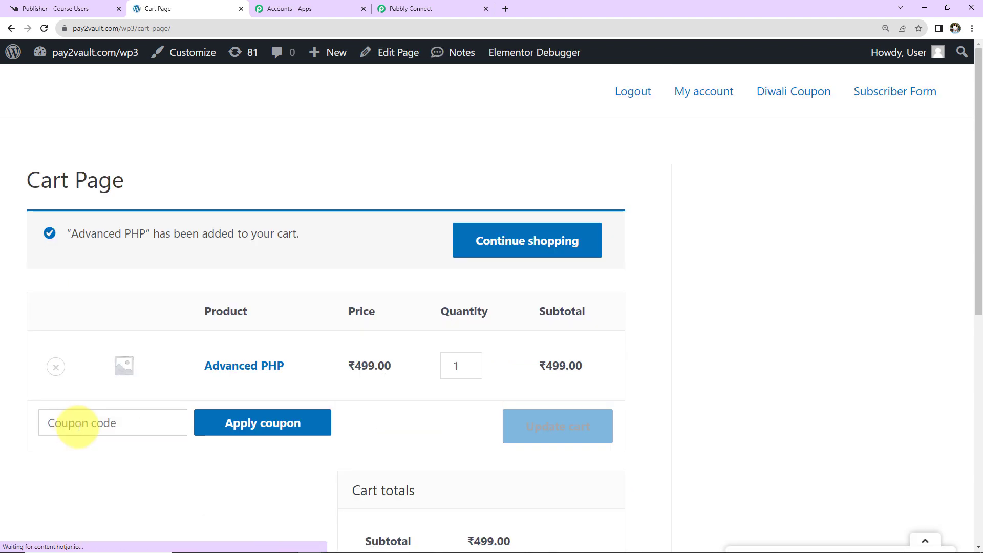
{"action": "scroll", "coordinate": [438, 384], "scroll_direction": "down", "scroll_amount": 8}
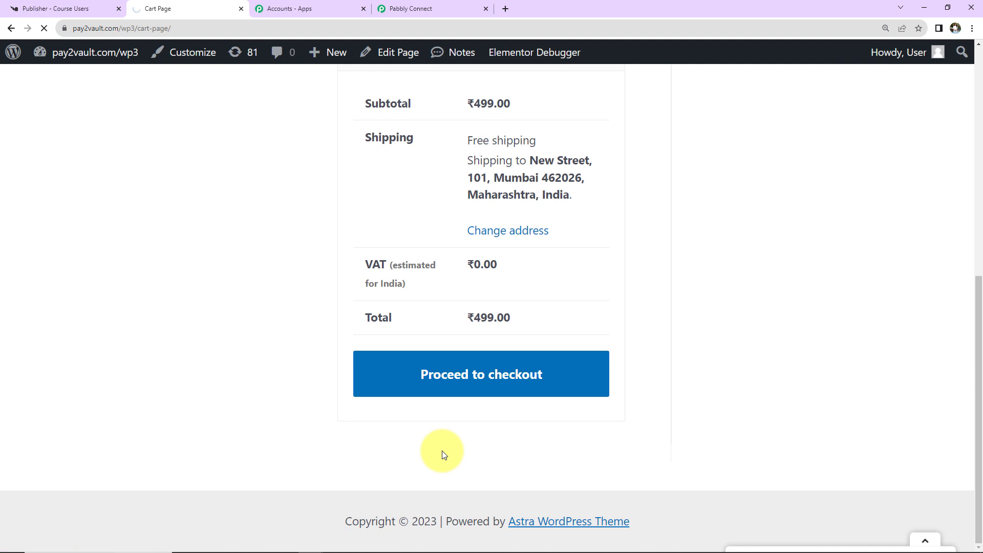
- Enter the customer's first and last name in the billing details and set the company name to Pabbly Connect
{"action": "left_click", "coordinate": [130, 261]}
{"action": "type", "text": "Smart"}
{"action": "key", "text": "Tab"}
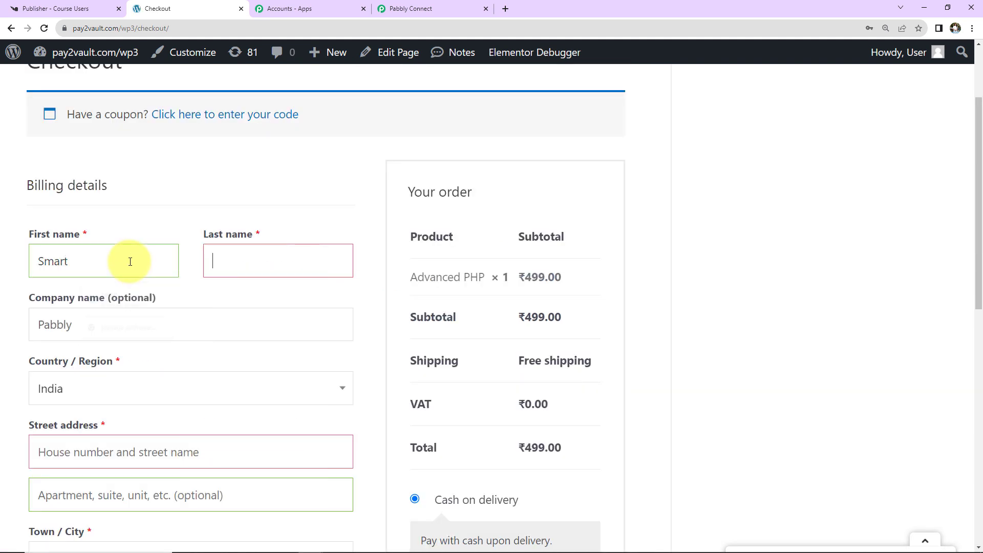
{"action": "type", "text": "Dummy123"}
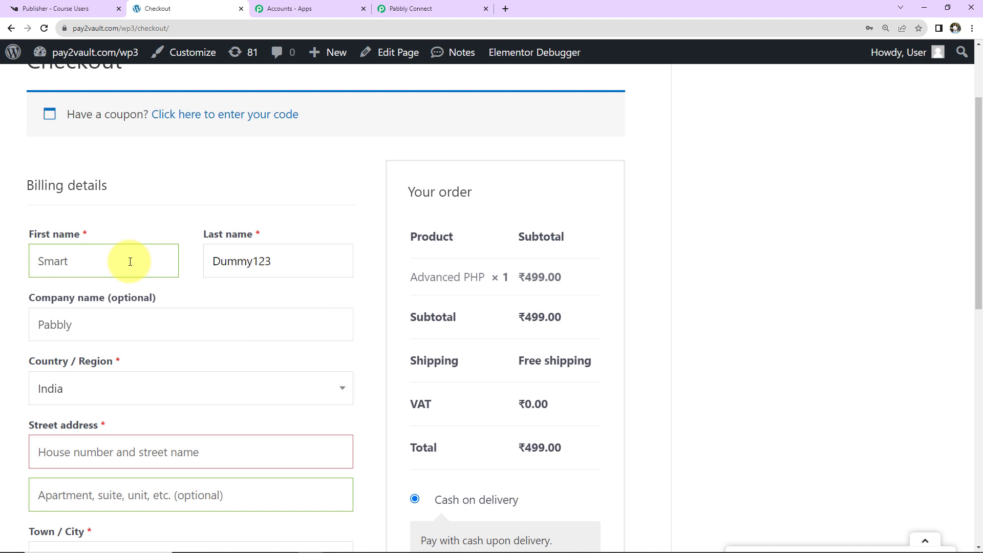
{"action": "key", "text": "Tab"}
{"action": "left_click", "coordinate": [118, 323]}
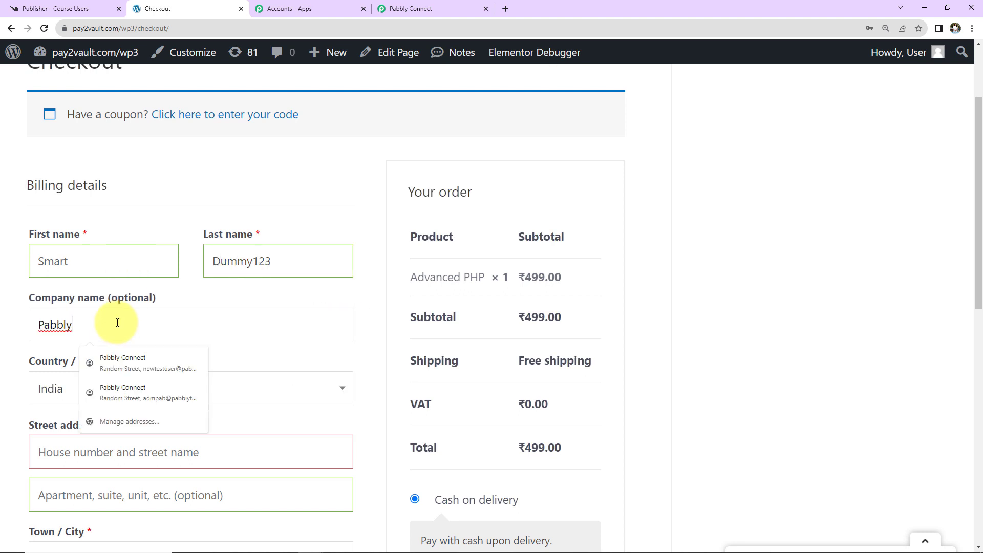
{"action": "type", "text": "Ci"}
{"action": "key", "text": "BackSpace"}
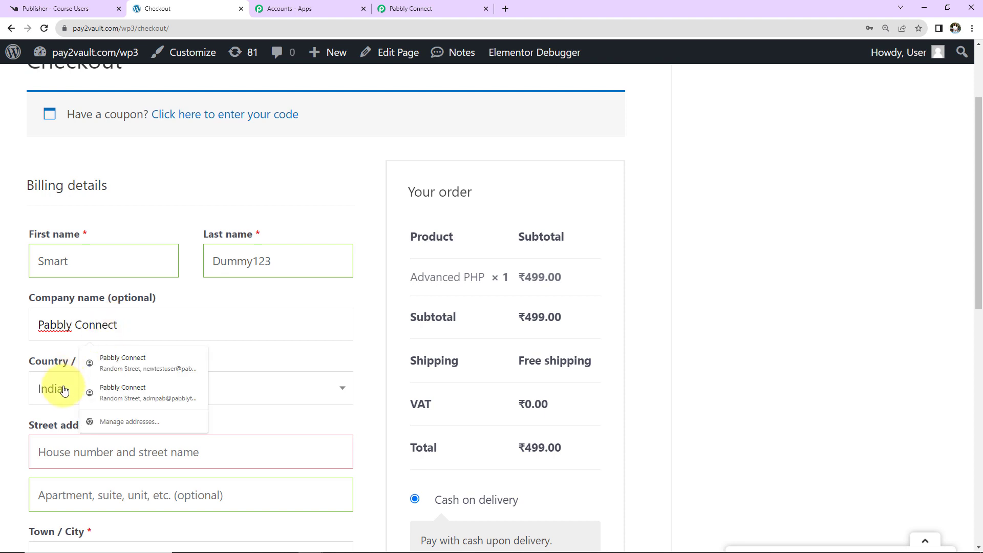
- Fill the billing address and contact fields from a saved address suggestion and enter the apartment line
{"action": "scroll", "coordinate": [67, 369], "scroll_direction": "down", "scroll_amount": 2}
{"action": "left_click", "coordinate": [67, 330]}
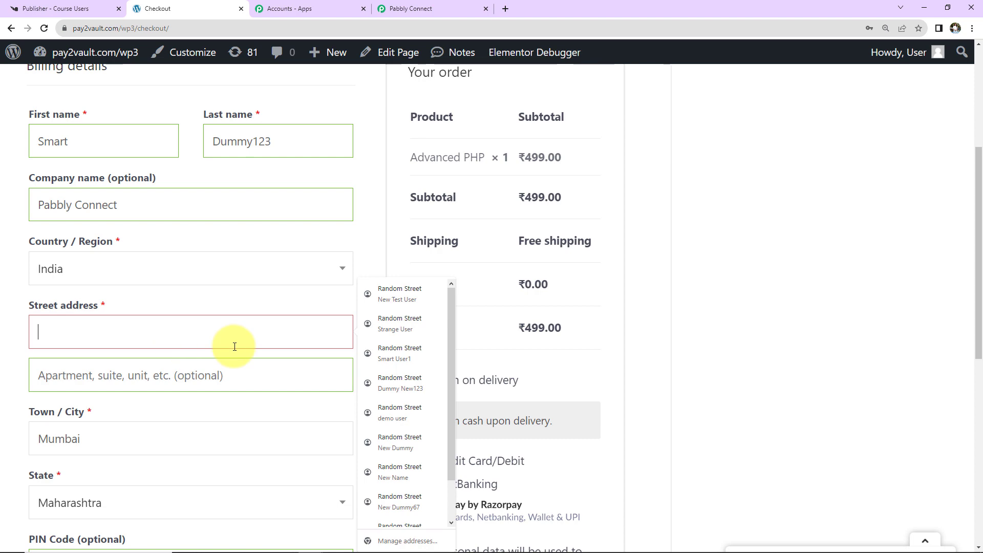
{"action": "left_click", "coordinate": [398, 302]}
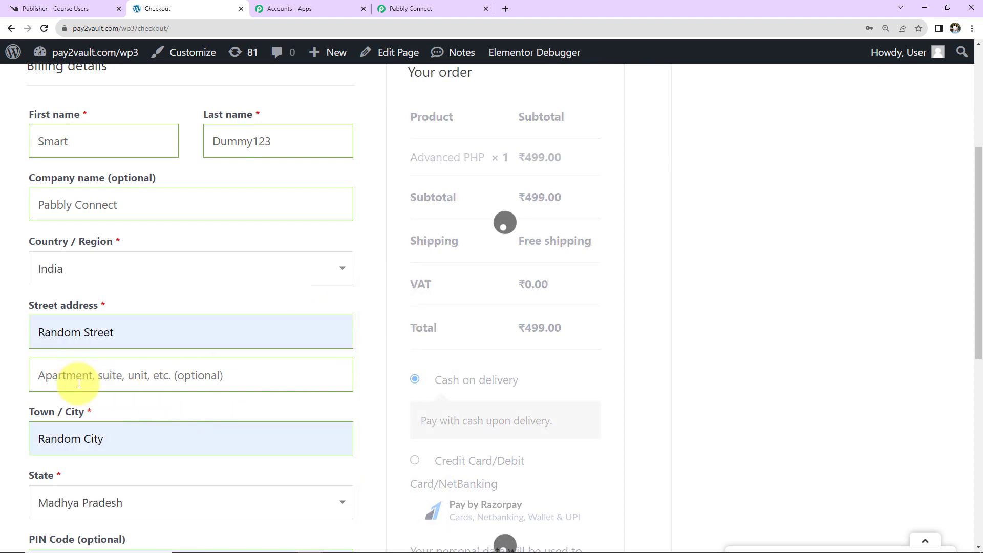
{"action": "scroll", "coordinate": [76, 366], "scroll_direction": "down", "scroll_amount": 2}
{"action": "left_click", "coordinate": [138, 272]}
{"action": "type", "text": "Random Apartment"}
{"action": "left_click", "coordinate": [103, 263]}
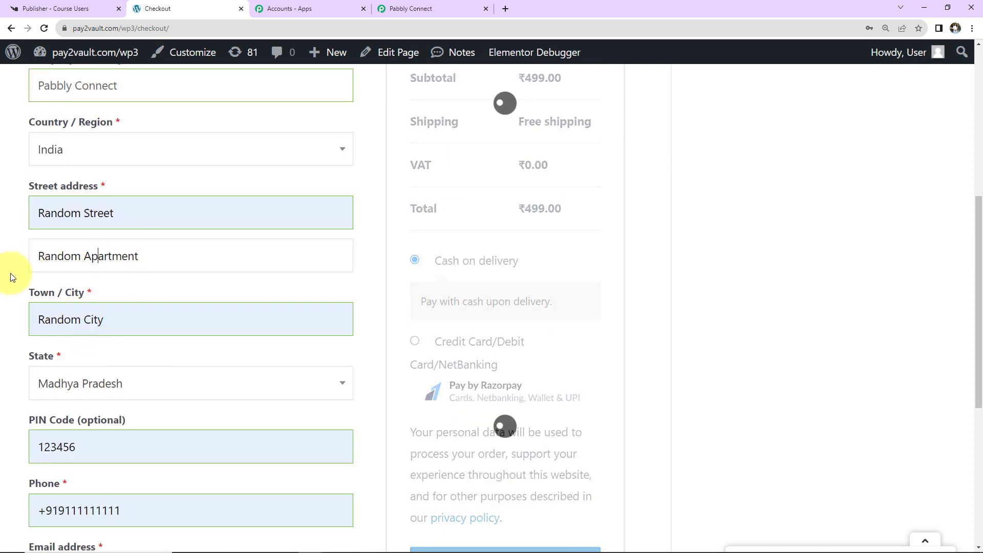
- Replace the part before the @ in the billing email address with one matching the customer's name
{"action": "scroll", "coordinate": [41, 314], "scroll_direction": "down", "scroll_amount": 2}
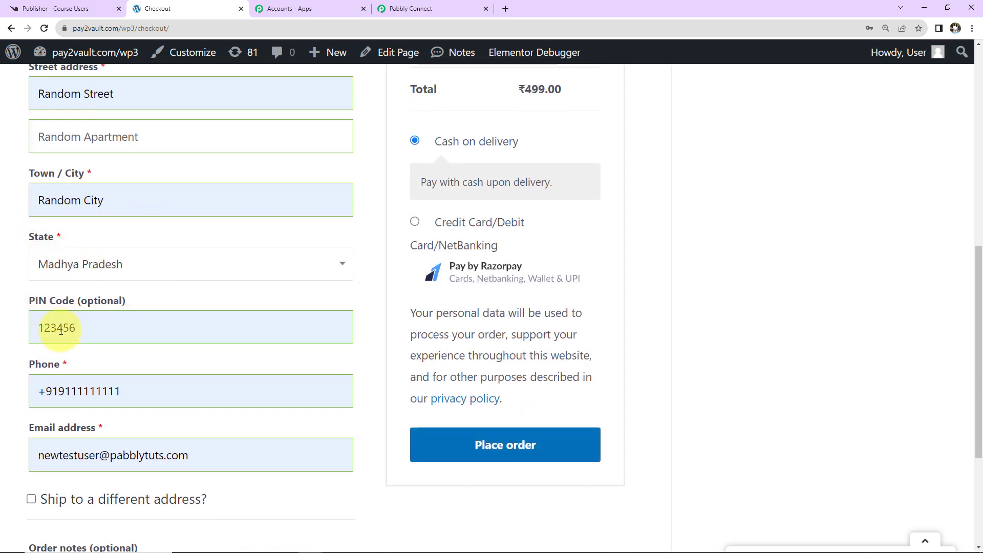
{"action": "scroll", "coordinate": [251, 321], "scroll_direction": "down", "scroll_amount": 2}
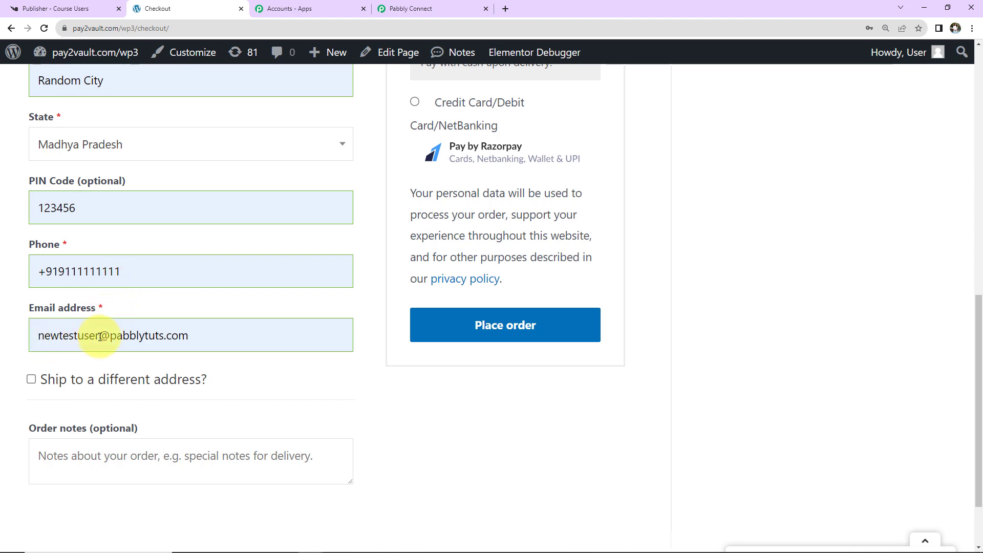
{"action": "left_click_drag", "start_coordinate": [100, 336], "coordinate": [11, 336]}
{"action": "key", "text": "BackSpace"}
{"action": "scroll", "coordinate": [134, 381], "scroll_direction": "up", "scroll_amount": 6}
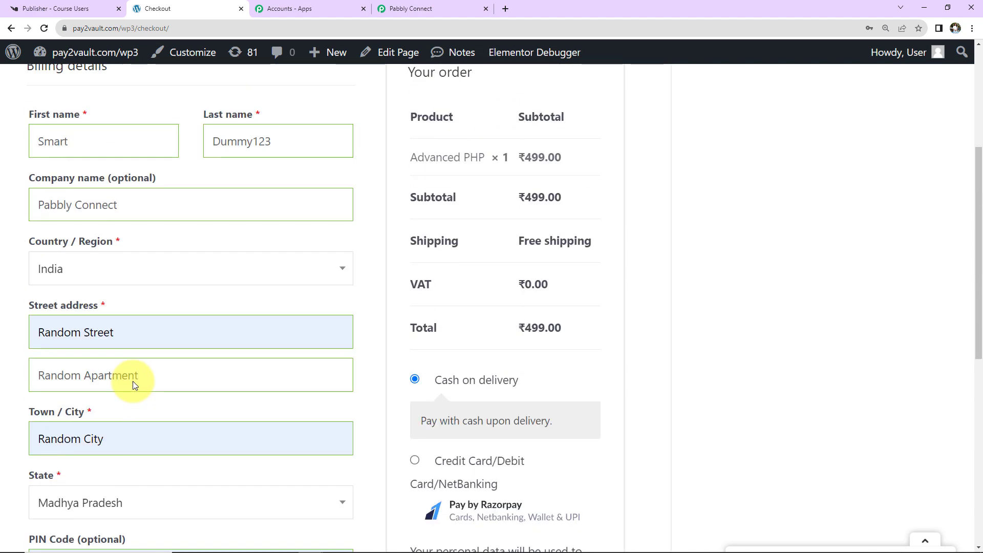
{"action": "scroll", "coordinate": [133, 380], "scroll_direction": "down", "scroll_amount": 6}
{"action": "type", "text": "sm"}
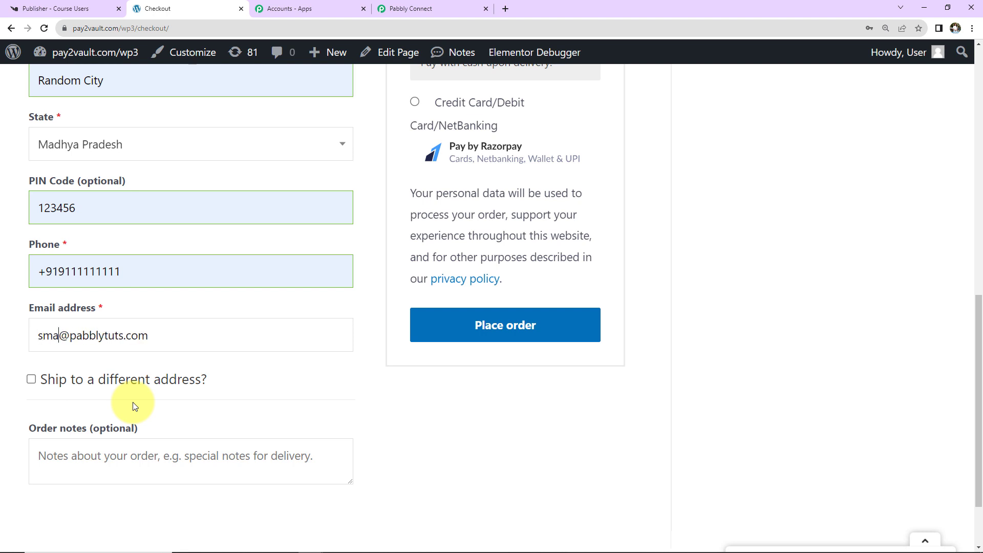
{"action": "type", "text": "artdummy123"}
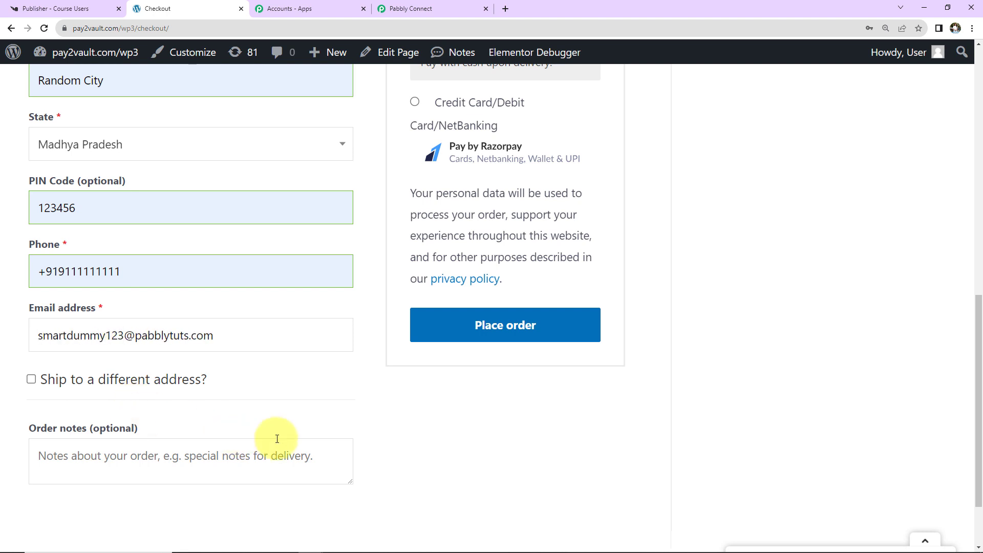
- Review the checkout details and place the test order with Cash on delivery
{"action": "scroll", "coordinate": [333, 435], "scroll_direction": "up", "scroll_amount": 4}
{"action": "scroll", "coordinate": [333, 432], "scroll_direction": "up", "scroll_amount": 4}
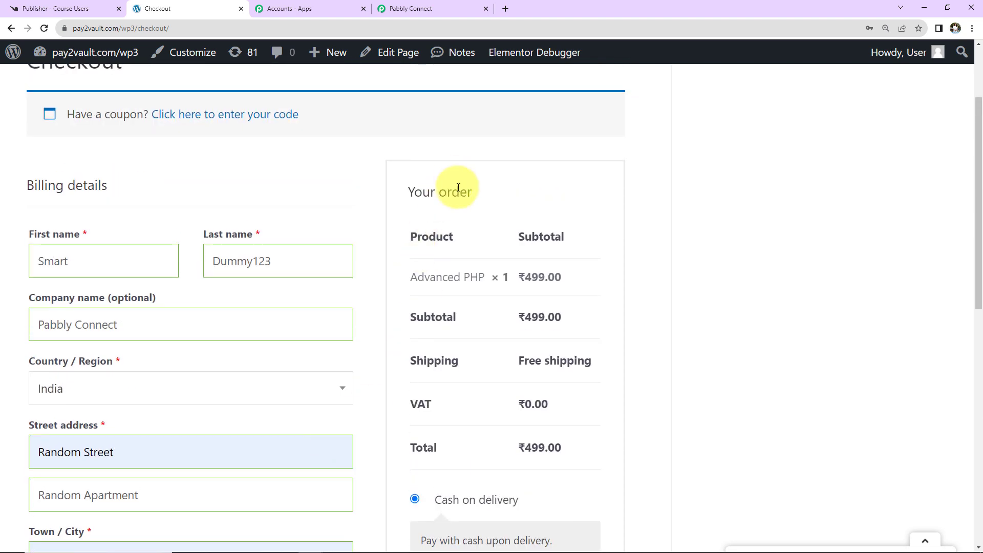
{"action": "scroll", "coordinate": [490, 453], "scroll_direction": "down", "scroll_amount": 4}
{"action": "scroll", "coordinate": [489, 454], "scroll_direction": "down", "scroll_amount": 5}
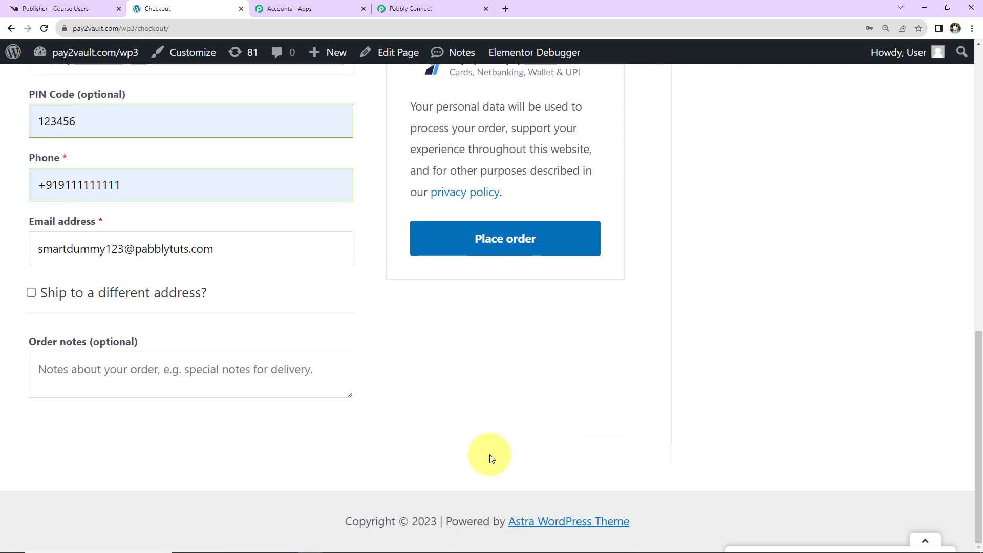
{"action": "left_click", "coordinate": [489, 248]}
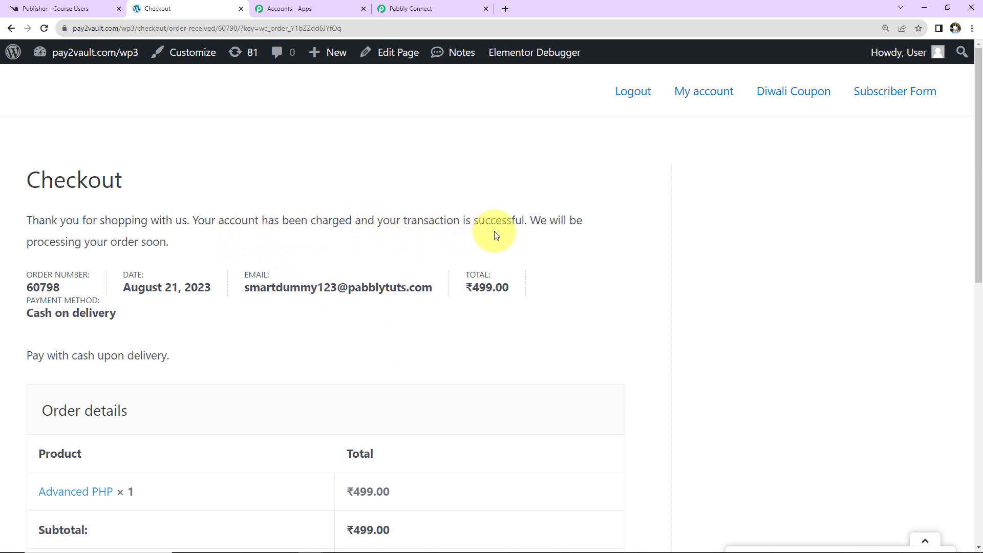
- Switch back to Pabbly Connect and examine the customer's shipping details in the received webhook response
{"action": "left_click", "coordinate": [428, 7]}
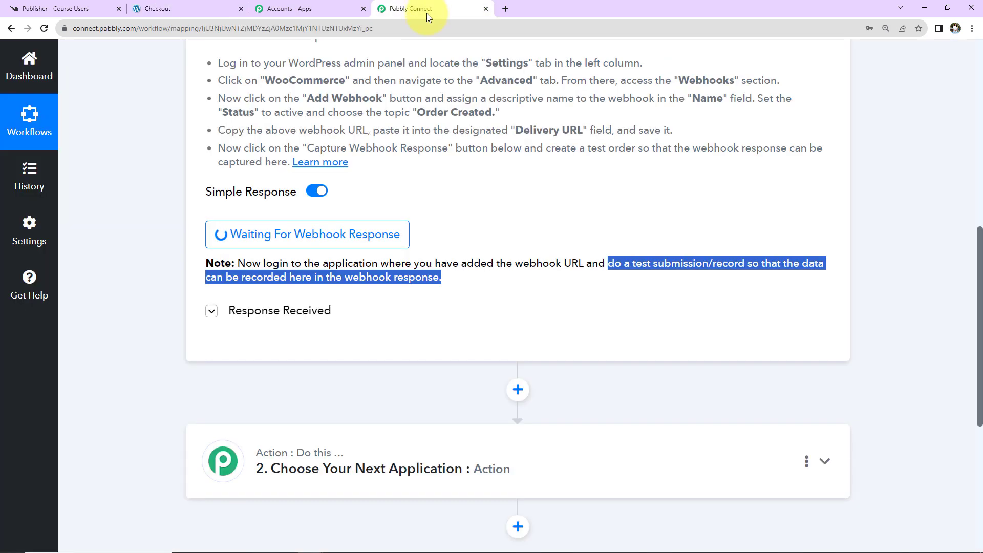
{"action": "left_click", "coordinate": [137, 321]}
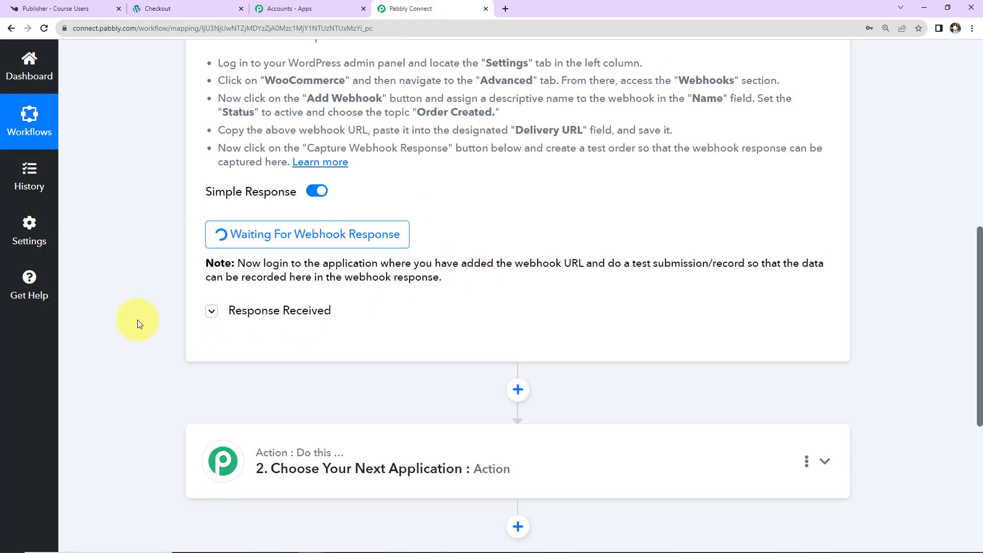
{"action": "scroll", "coordinate": [845, 205], "scroll_direction": "down", "scroll_amount": 5}
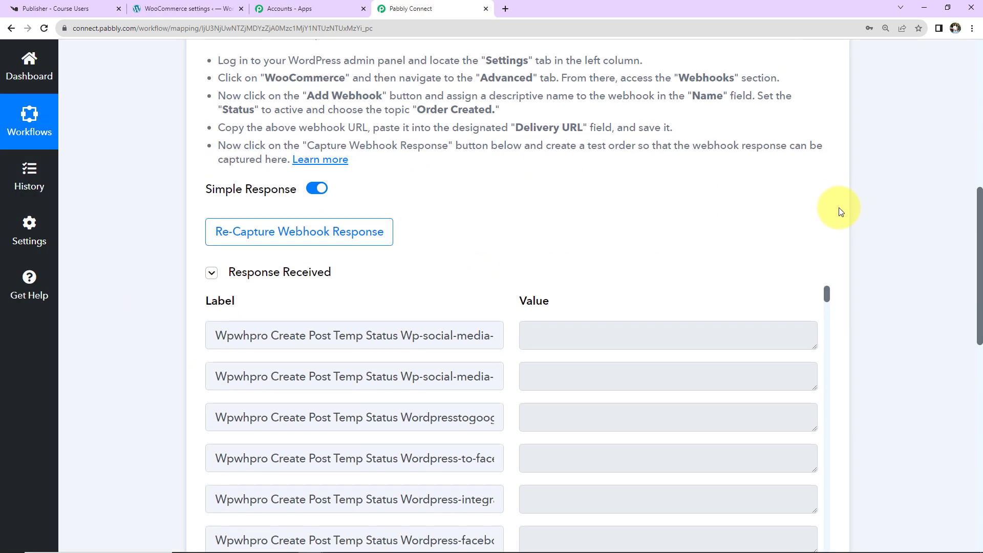
{"action": "scroll", "coordinate": [685, 271], "scroll_direction": "down", "scroll_amount": 20}
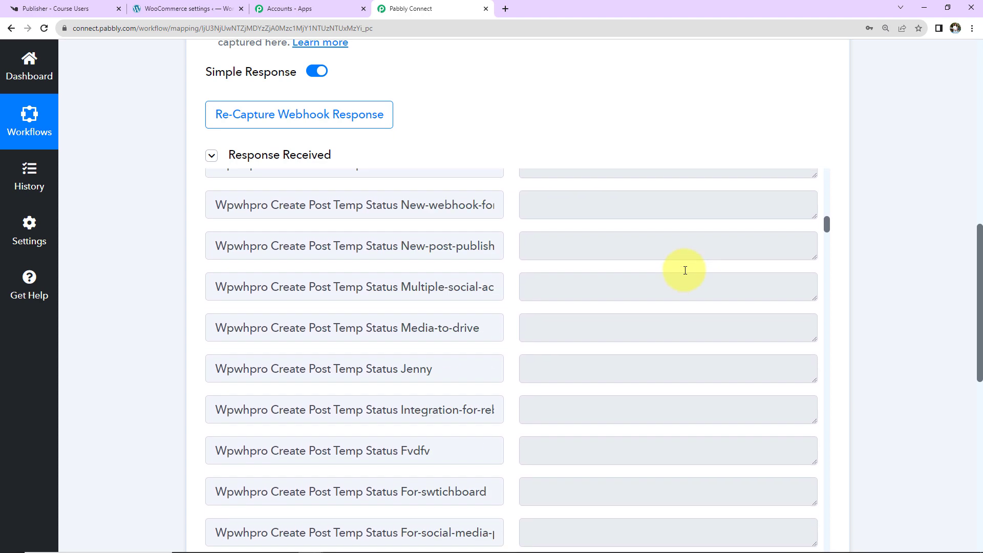
{"action": "scroll", "coordinate": [685, 270], "scroll_direction": "down", "scroll_amount": 5}
{"action": "scroll", "coordinate": [614, 251], "scroll_direction": "up", "scroll_amount": 2}
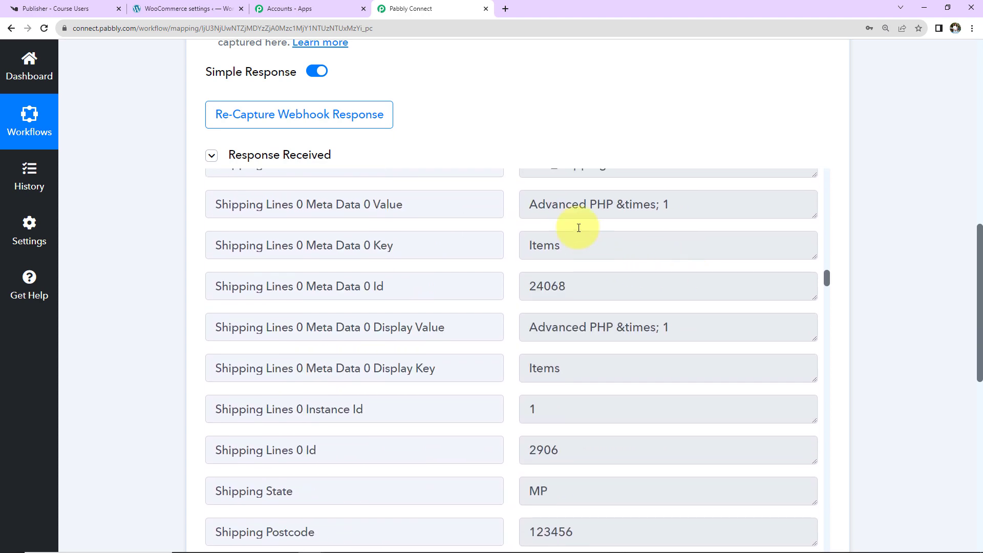
{"action": "scroll", "coordinate": [714, 270], "scroll_direction": "down", "scroll_amount": 7}
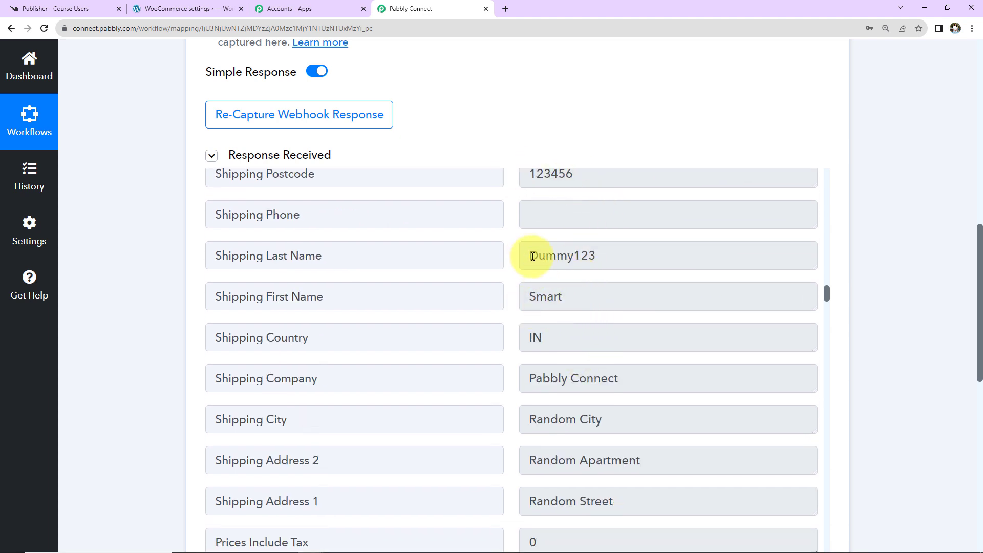
{"action": "scroll", "coordinate": [699, 342], "scroll_direction": "down", "scroll_amount": 3}
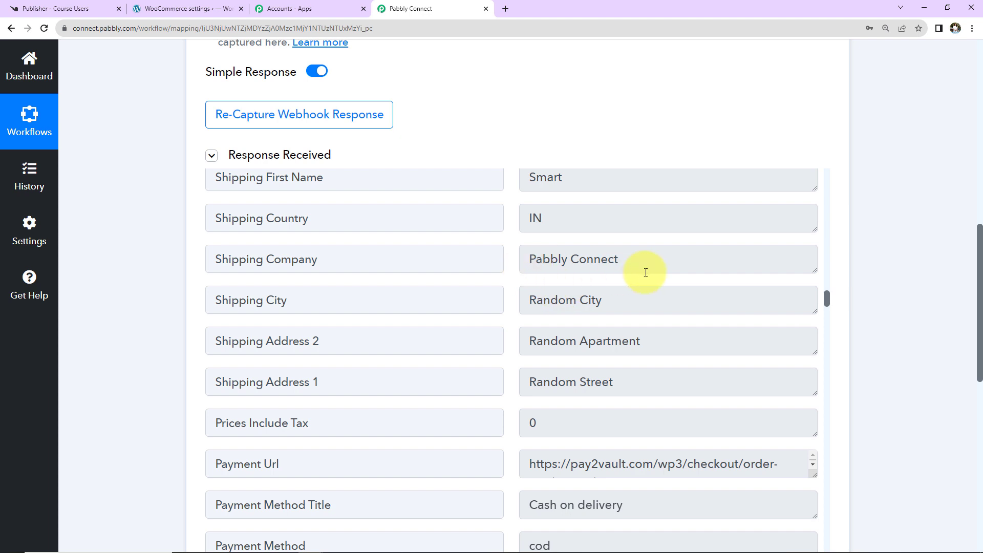
- Examine the payment method, line item and billing fields in the received webhook response
{"action": "scroll", "coordinate": [691, 297], "scroll_direction": "down", "scroll_amount": 6}
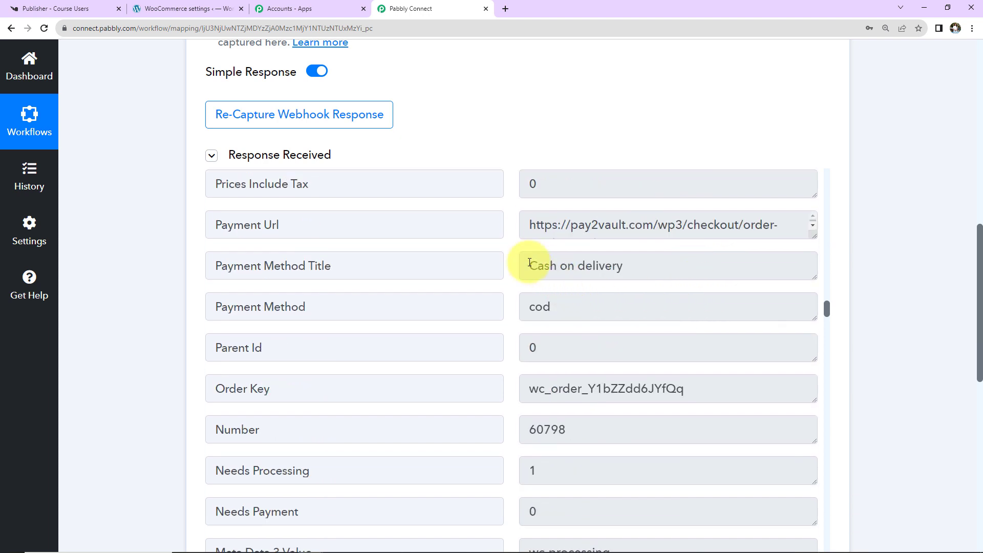
{"action": "scroll", "coordinate": [728, 305], "scroll_direction": "down", "scroll_amount": 1}
{"action": "scroll", "coordinate": [566, 272], "scroll_direction": "down", "scroll_amount": 3}
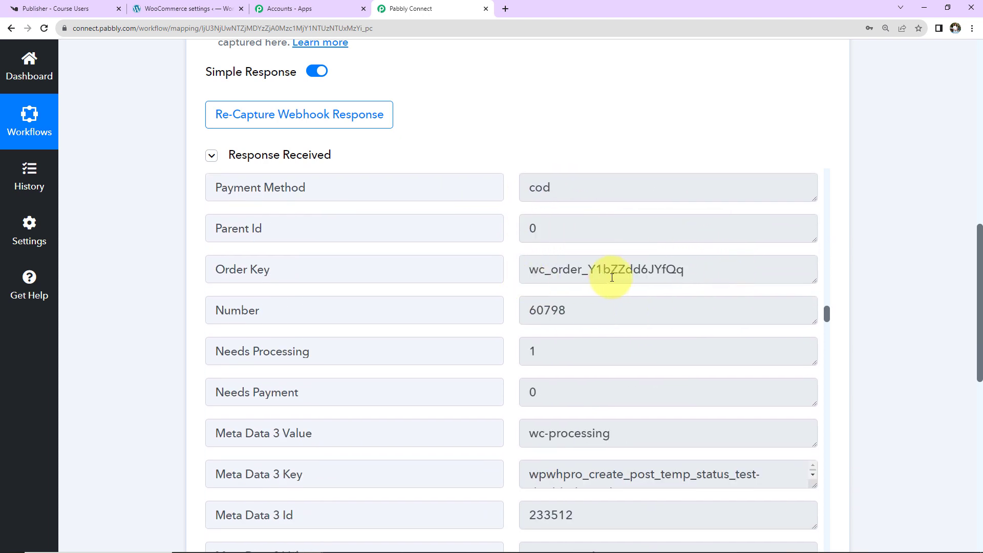
{"action": "scroll", "coordinate": [713, 336], "scroll_direction": "down", "scroll_amount": 10}
{"action": "scroll", "coordinate": [728, 333], "scroll_direction": "down", "scroll_amount": 12}
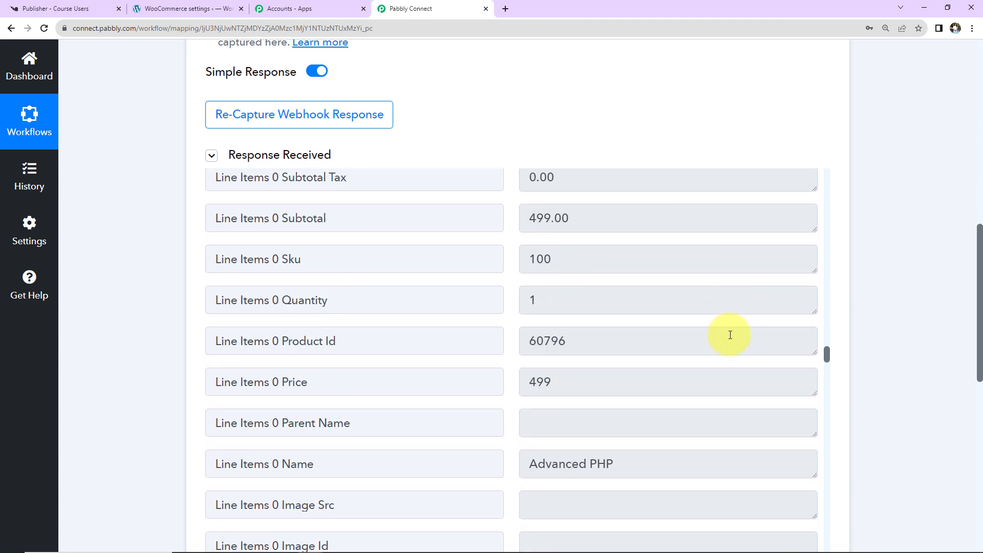
{"action": "scroll", "coordinate": [573, 229], "scroll_direction": "up", "scroll_amount": 2}
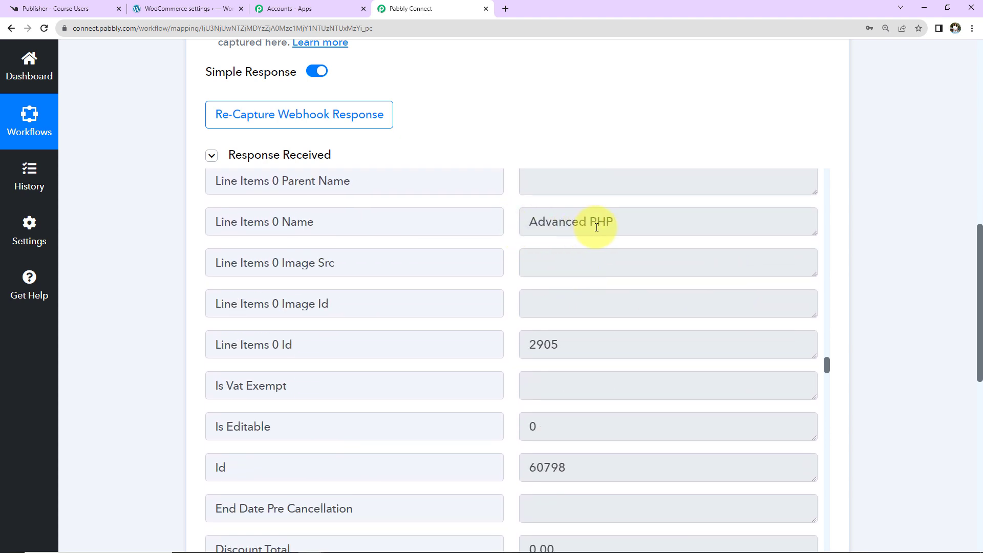
{"action": "scroll", "coordinate": [679, 301], "scroll_direction": "down", "scroll_amount": 10}
{"action": "scroll", "coordinate": [679, 300], "scroll_direction": "down", "scroll_amount": 5}
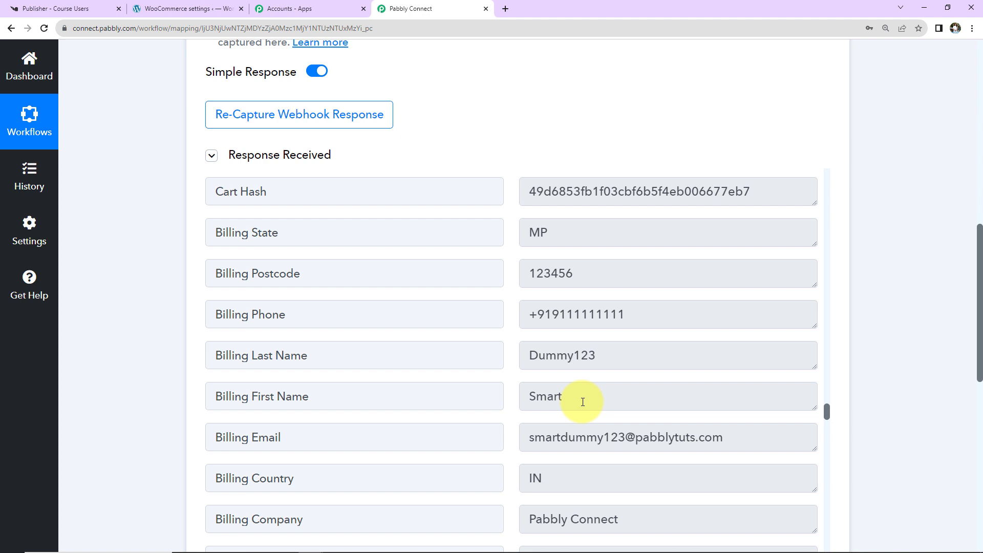
- Switch to Knorish and examine the course list for the course matching the ordered product, Advanced PHP
{"action": "left_click", "coordinate": [36, 9]}
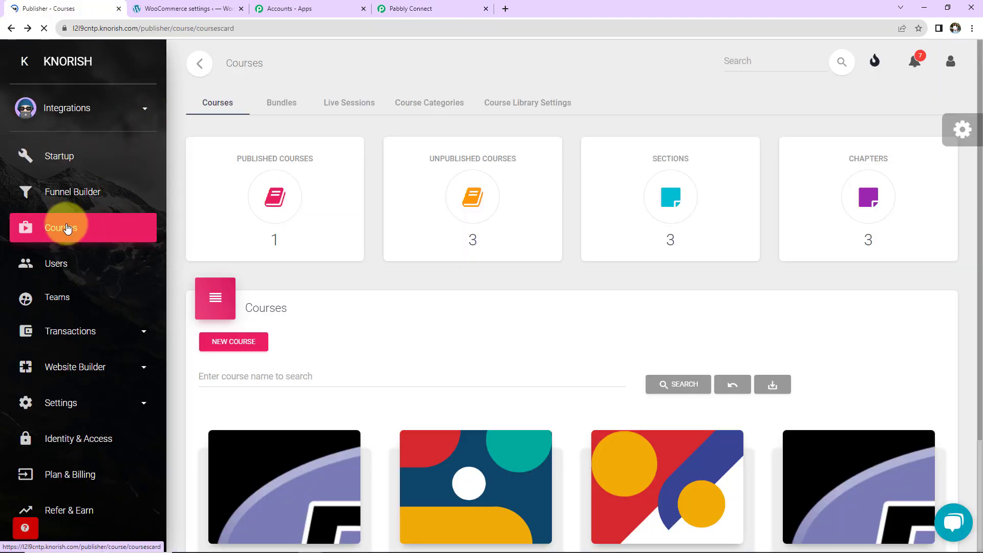
{"action": "scroll", "coordinate": [508, 238], "scroll_direction": "down", "scroll_amount": 3}
{"action": "mouse_move", "coordinate": [876, 408]}
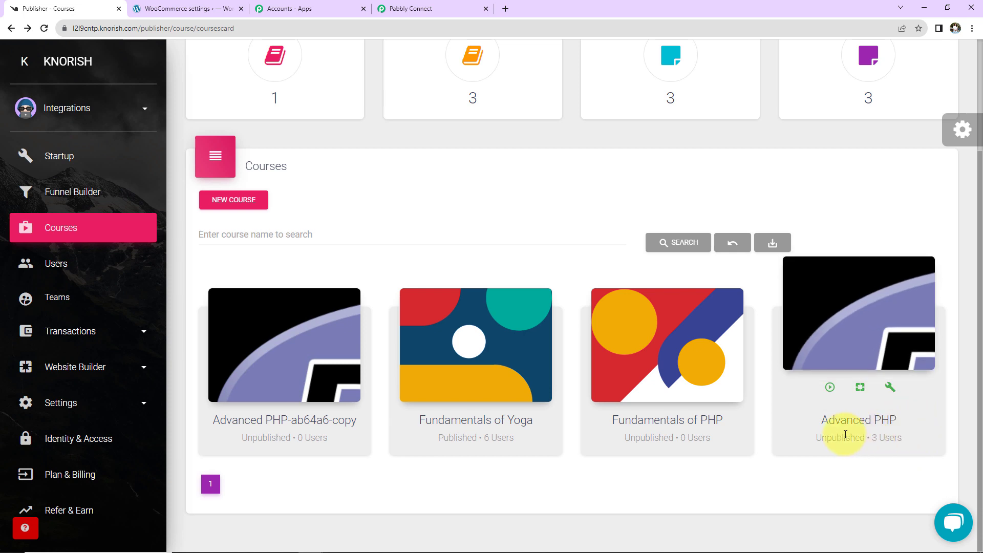
- Switch back to Pabbly Connect and choose Filter as the app for the workflow's second step
{"action": "left_click", "coordinate": [404, 10]}
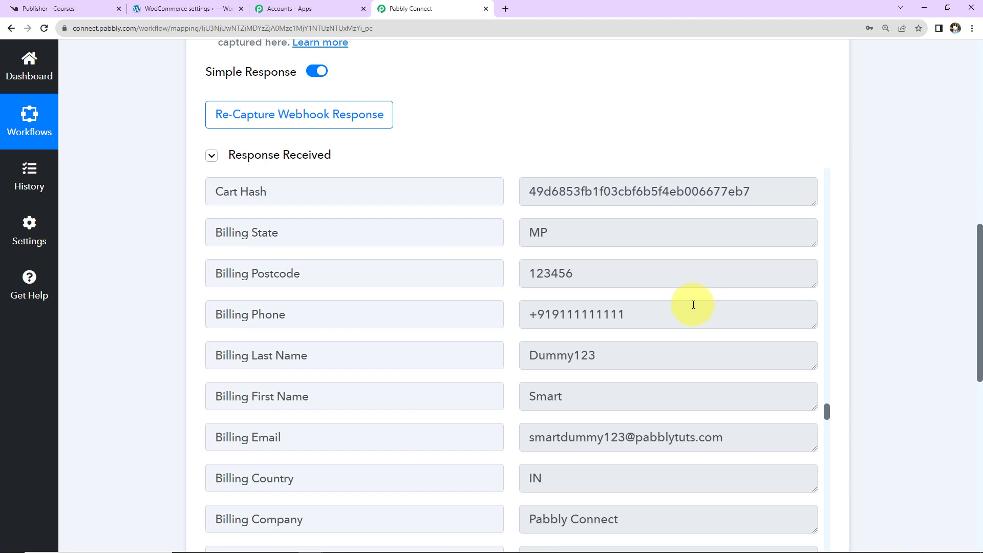
{"action": "scroll", "coordinate": [882, 250], "scroll_direction": "down", "scroll_amount": 7}
{"action": "left_click", "coordinate": [450, 353]}
{"action": "scroll", "coordinate": [420, 379], "scroll_direction": "down", "scroll_amount": 2}
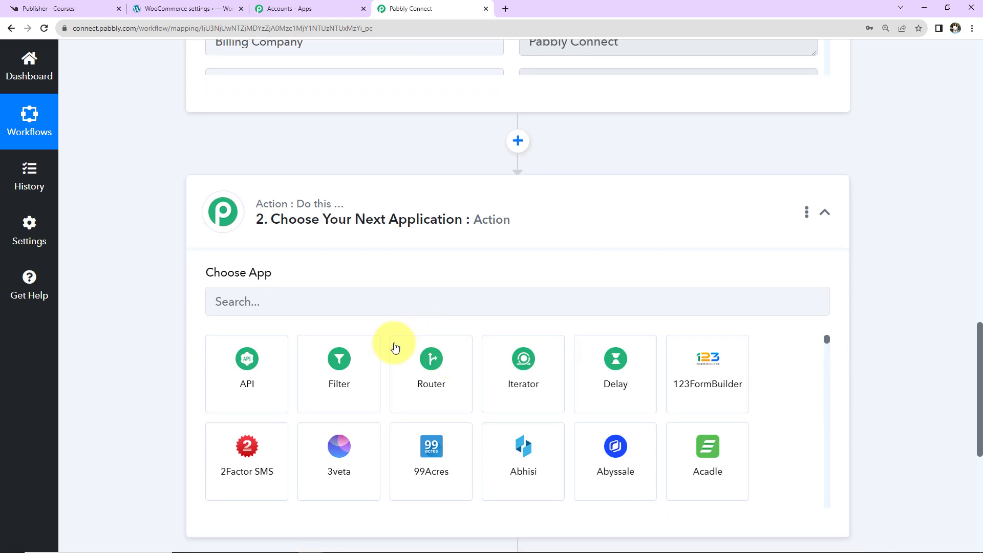
{"action": "left_click", "coordinate": [340, 379]}
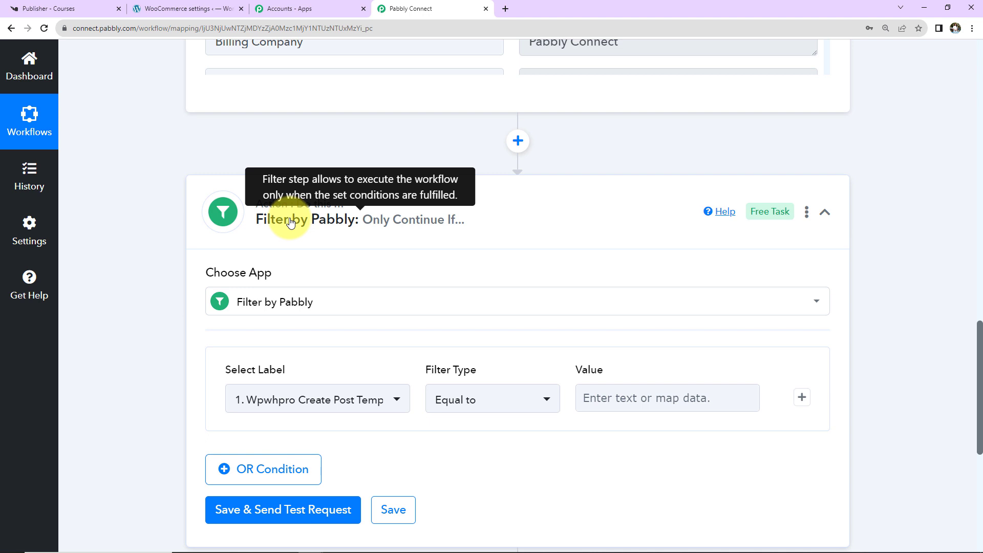
- Find the order's product name with "Adva" and set the filter condition's label to Line Items 0 Name
{"action": "scroll", "coordinate": [353, 271], "scroll_direction": "down", "scroll_amount": 2}
{"action": "left_click", "coordinate": [338, 280]}
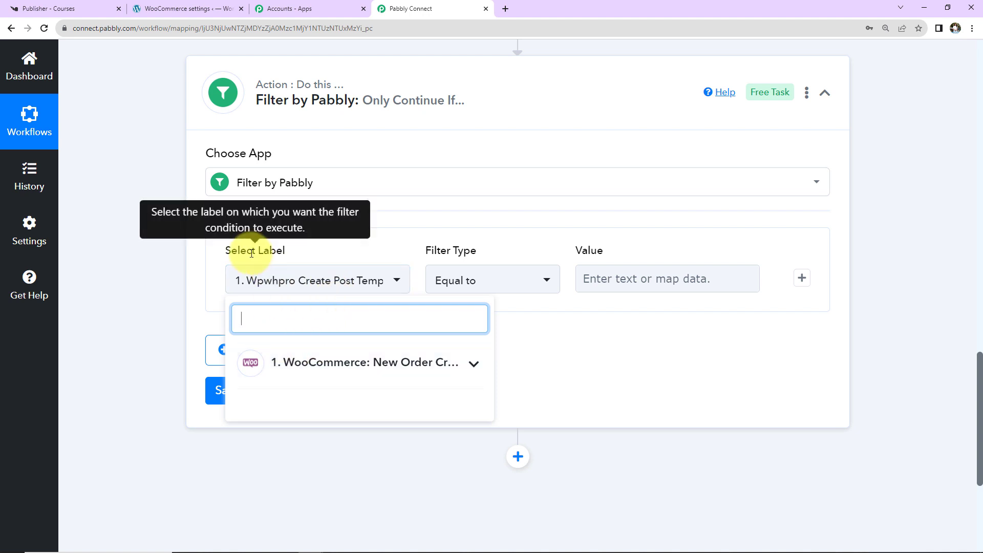
{"action": "left_click", "coordinate": [281, 372]}
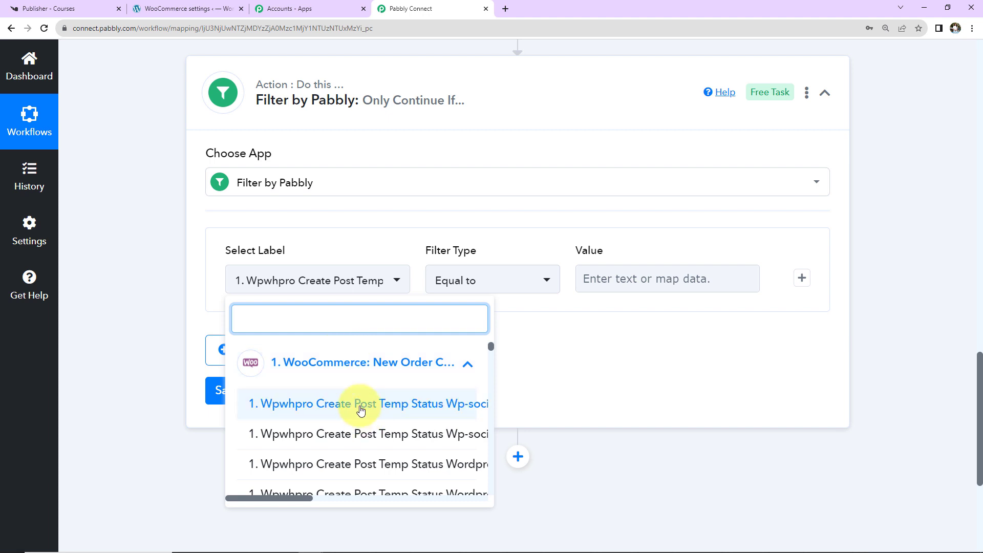
{"action": "type", "text": "Adva"}
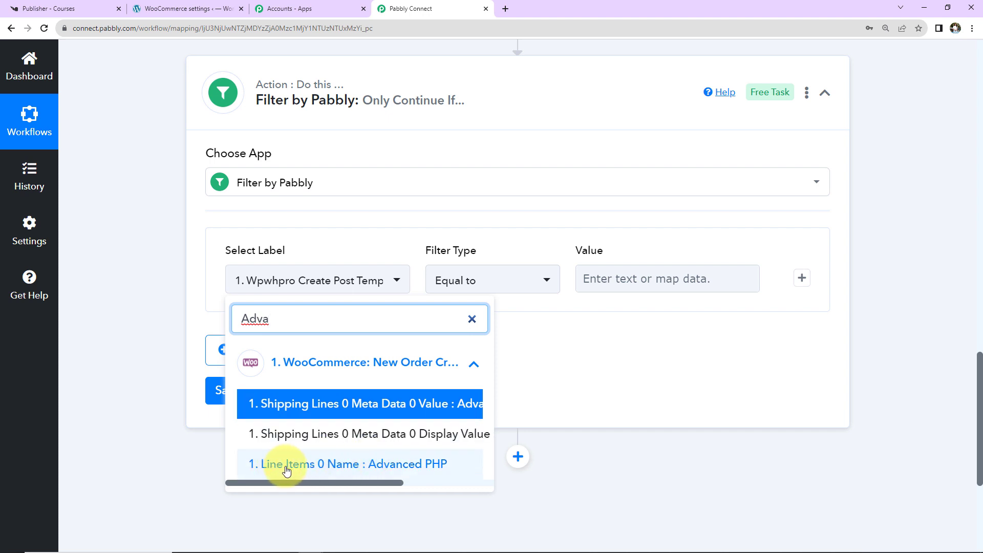
{"action": "left_click", "coordinate": [389, 464]}
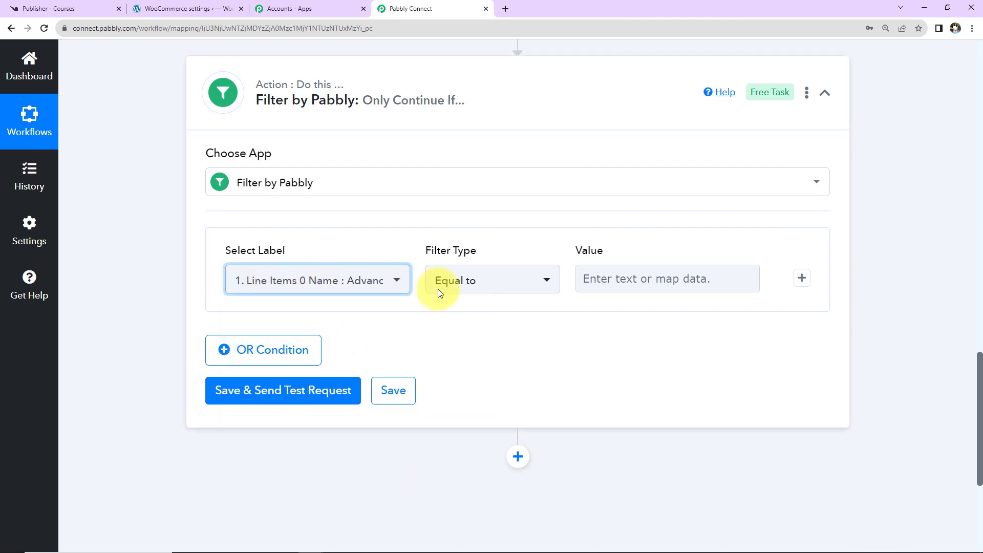
- Copy the Line Items 0 Name value, Advanced PHP, from the webhook response into the filter condition's value
{"action": "scroll", "coordinate": [911, 336], "scroll_direction": "up", "scroll_amount": 7}
{"action": "scroll", "coordinate": [649, 200], "scroll_direction": "up", "scroll_amount": 12}
{"action": "scroll", "coordinate": [648, 201], "scroll_direction": "up", "scroll_amount": 15}
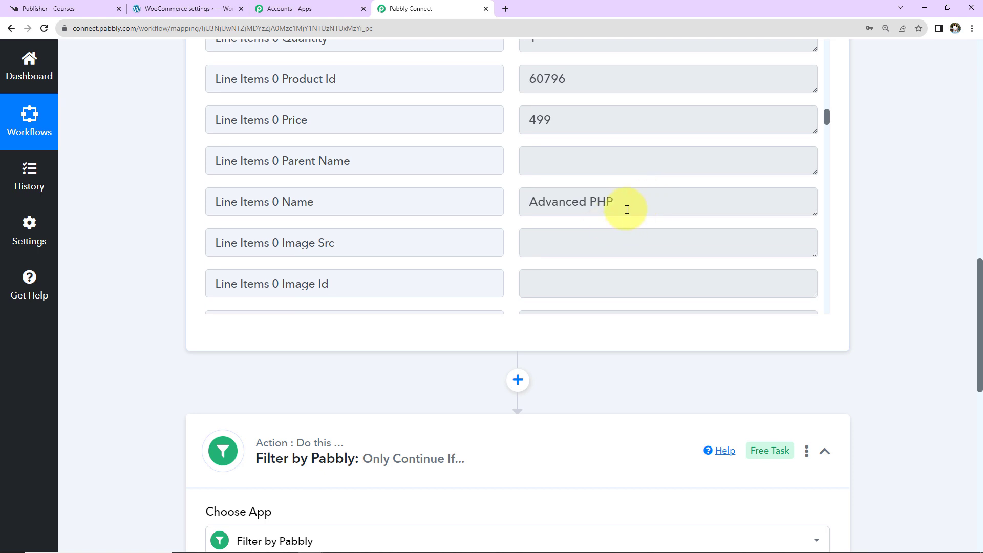
{"action": "left_click_drag", "start_coordinate": [629, 204], "coordinate": [513, 204]}
{"action": "right_click", "coordinate": [594, 202]}
{"action": "left_click", "coordinate": [625, 220]}
{"action": "scroll", "coordinate": [888, 234], "scroll_direction": "down", "scroll_amount": 7}
{"action": "left_click", "coordinate": [616, 274]}
{"action": "key", "text": "ctrl+v"}
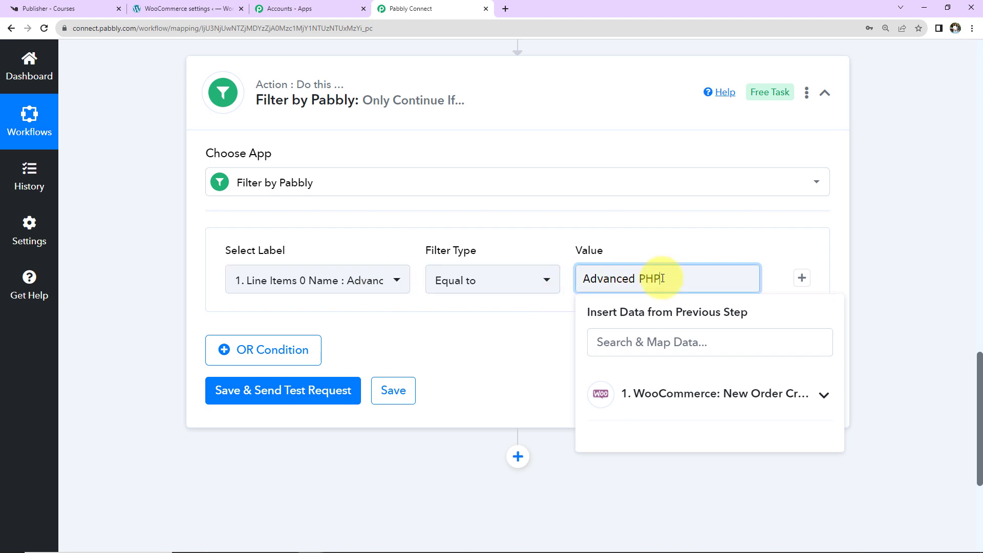
{"action": "left_click", "coordinate": [559, 340]}
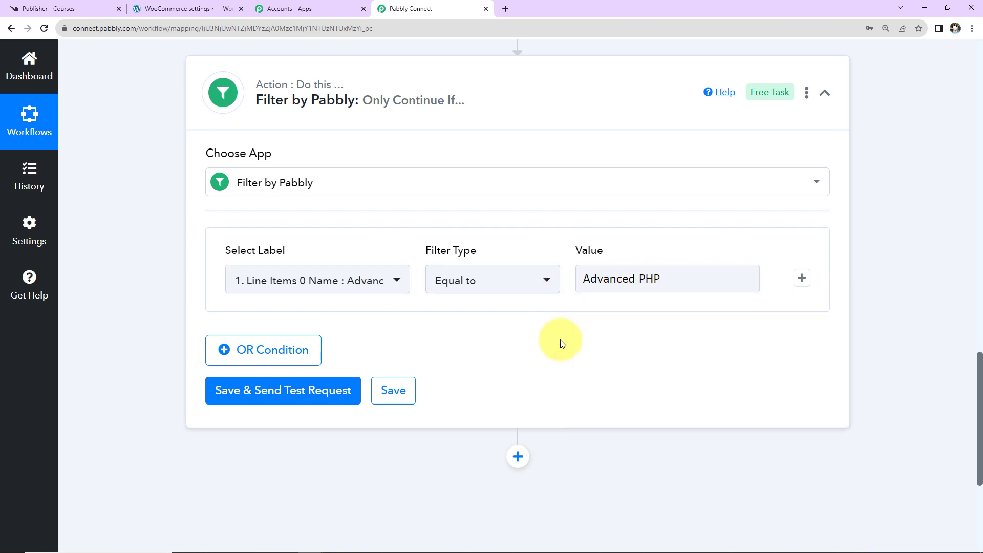
- Save the filter step, send its test request and check the response
{"action": "left_click", "coordinate": [333, 391]}
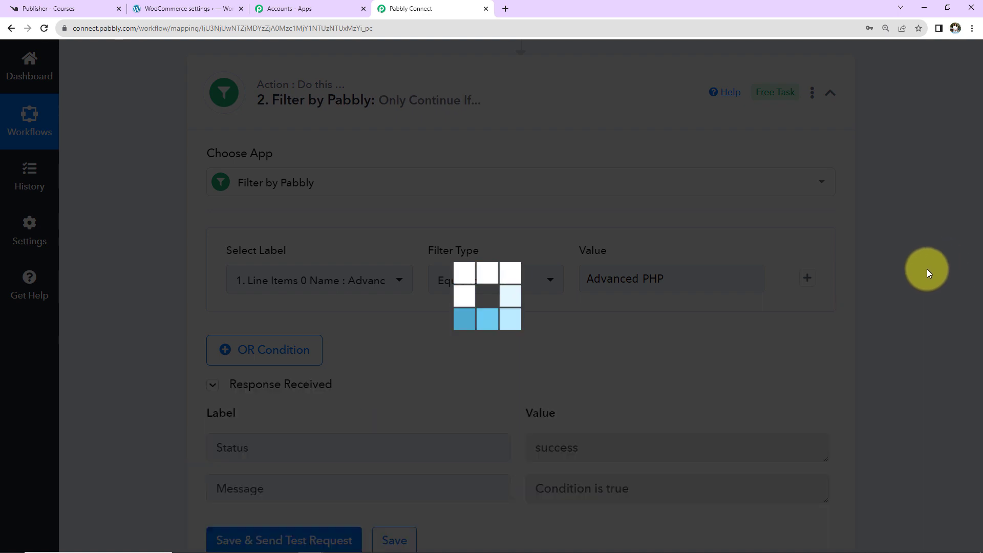
{"action": "scroll", "coordinate": [927, 269], "scroll_direction": "down", "scroll_amount": 2}
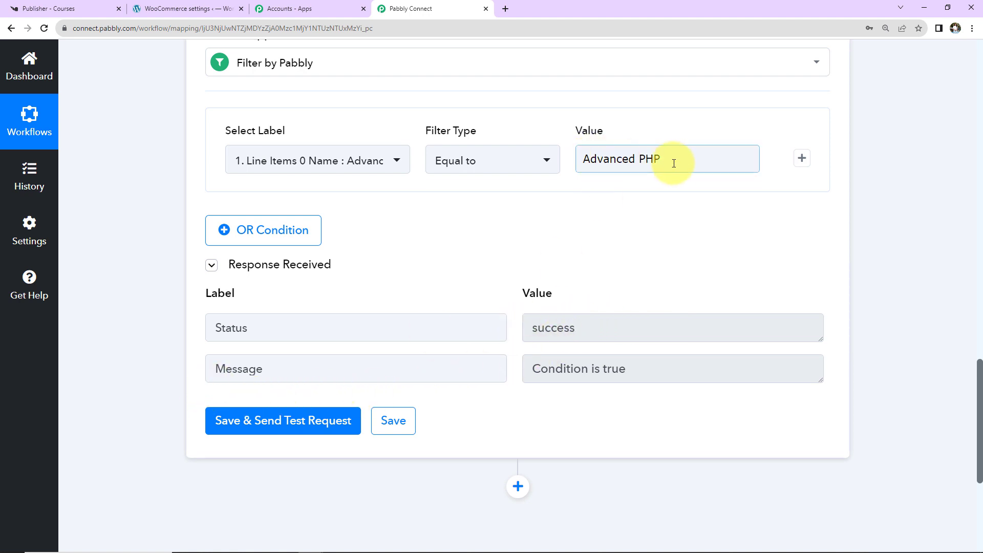
{"action": "scroll", "coordinate": [945, 204], "scroll_direction": "down", "scroll_amount": 1}
- Add an action step after the filter using Knorish with the Add User to Course event
{"action": "scroll", "coordinate": [945, 203], "scroll_direction": "down", "scroll_amount": 4}
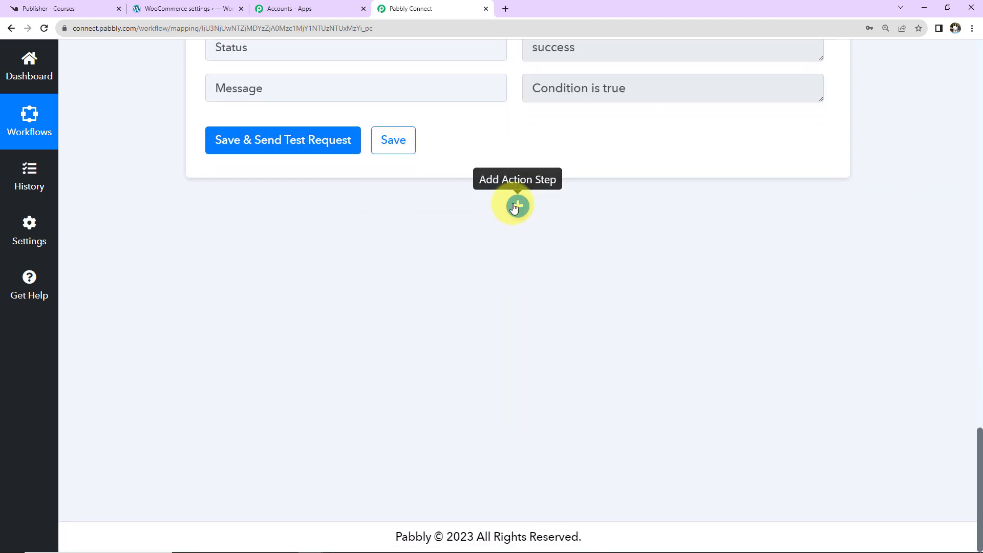
{"action": "left_click", "coordinate": [518, 205]}
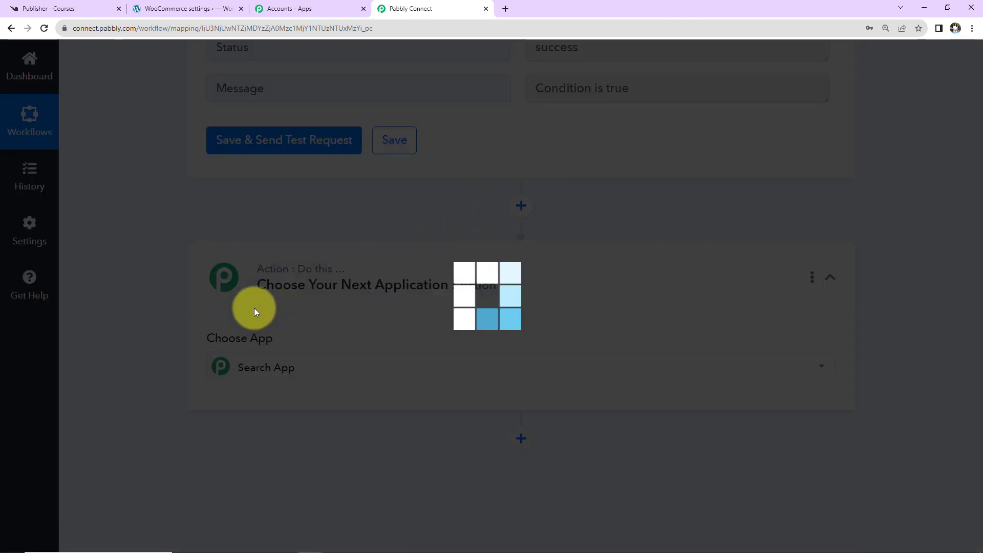
{"action": "left_click", "coordinate": [275, 374]}
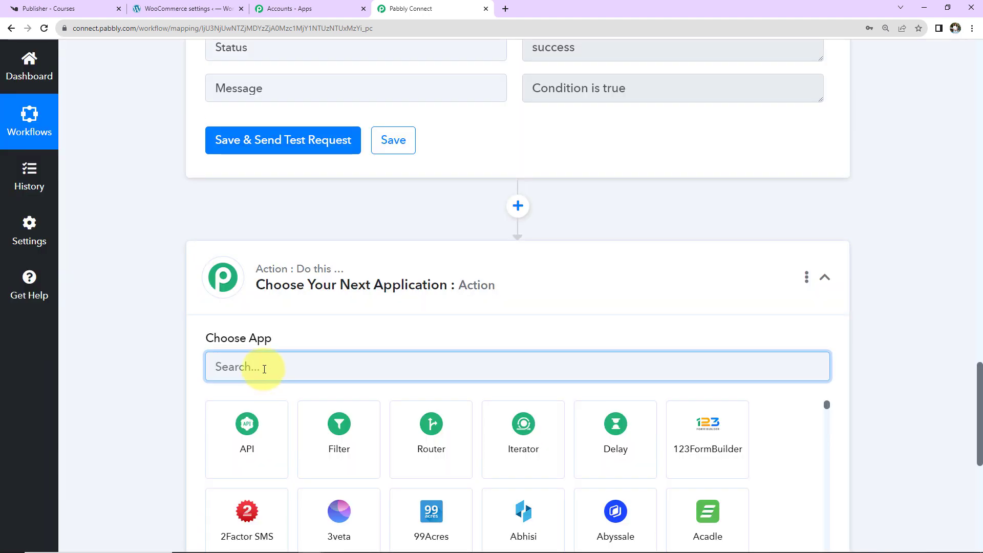
{"action": "type", "text": "knoris"}
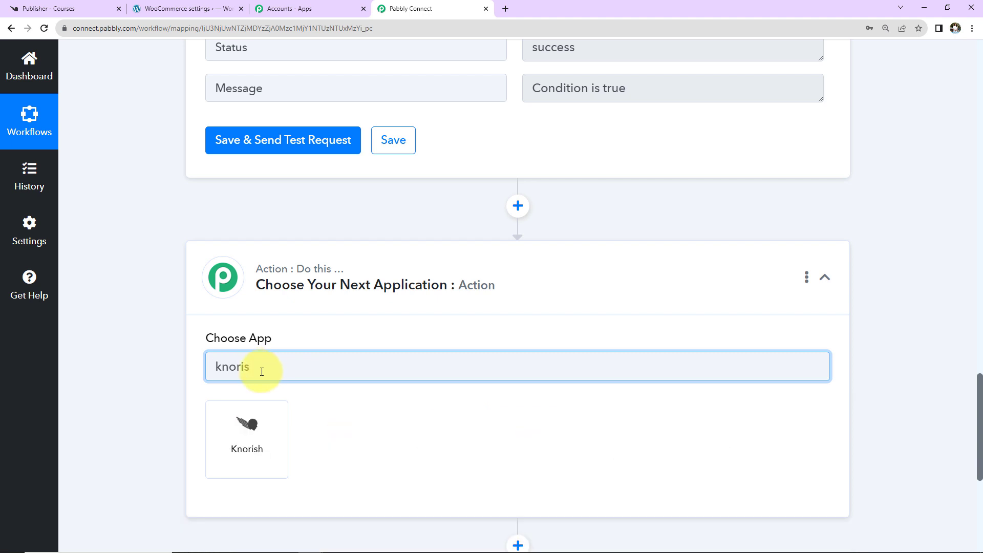
{"action": "left_click", "coordinate": [220, 460]}
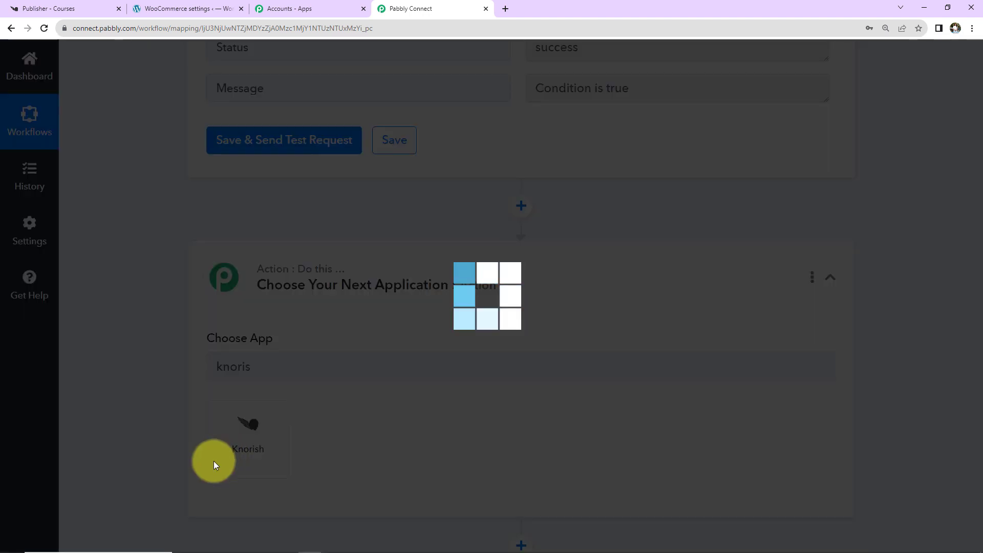
{"action": "left_click", "coordinate": [228, 432]}
{"action": "left_click", "coordinate": [248, 193]}
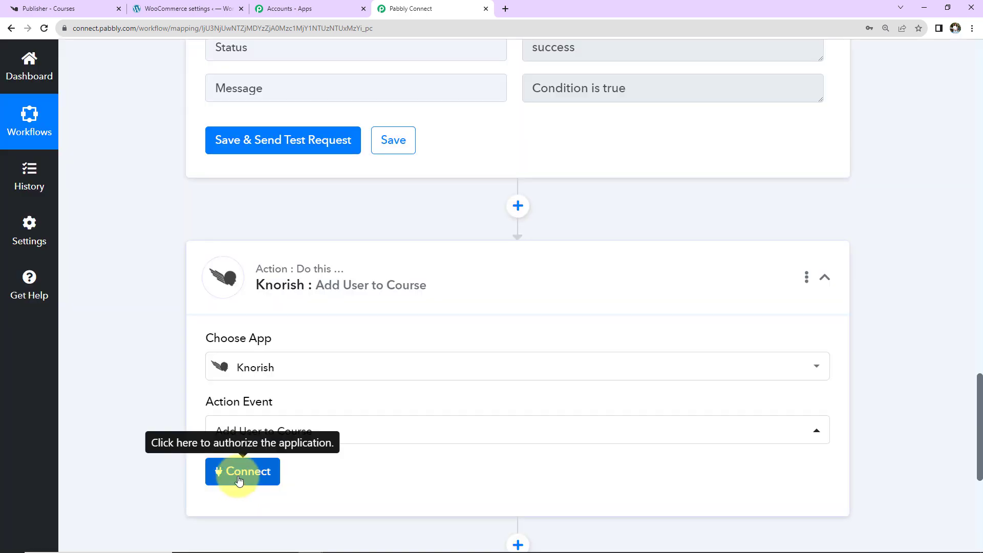
- Start adding a new connection for the Knorish action instead of using the existing one
{"action": "left_click", "coordinate": [236, 472]}
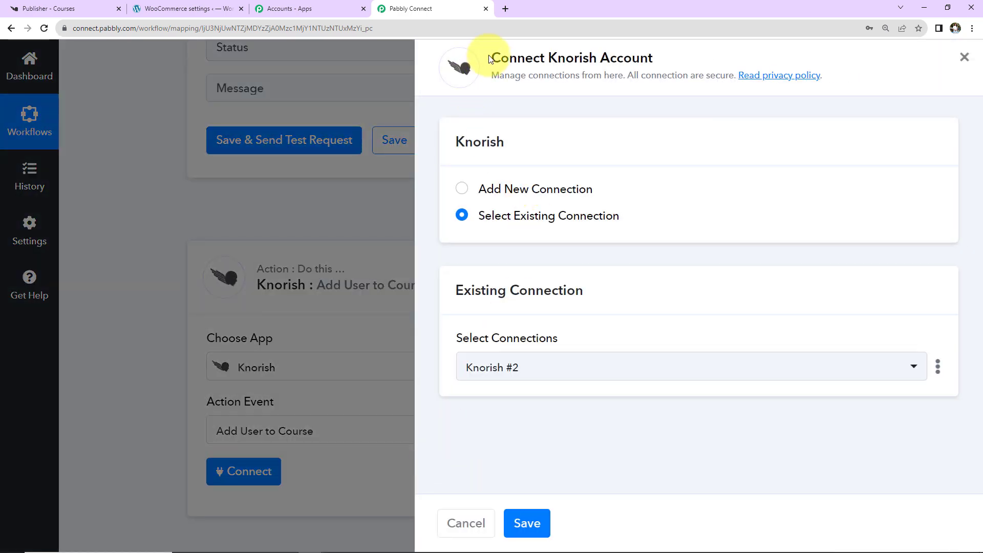
{"action": "left_click", "coordinate": [461, 191]}
{"action": "scroll", "coordinate": [641, 192], "scroll_direction": "down", "scroll_amount": 3}
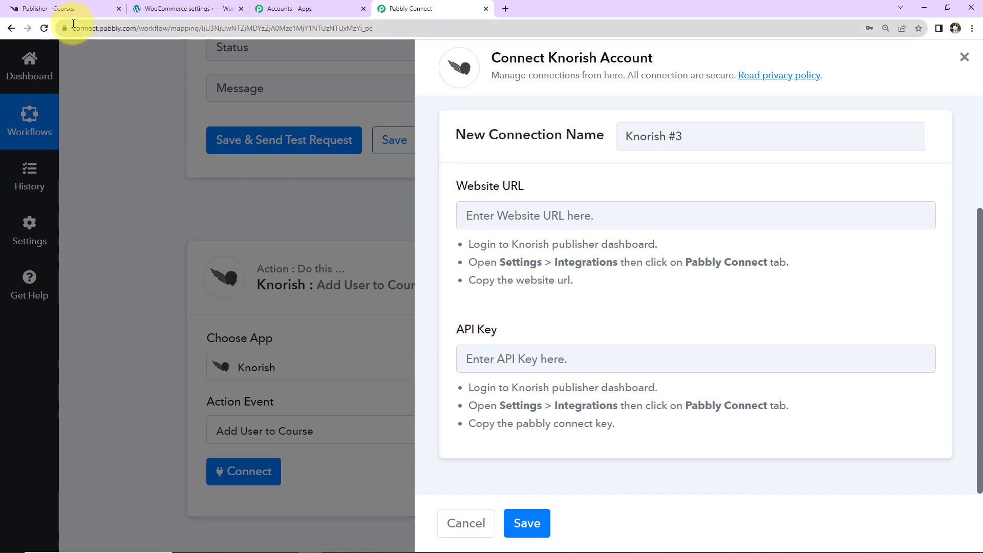
- Switch to Knorish and open its Pabbly Connect integration settings
{"action": "left_click", "coordinate": [54, 8]}
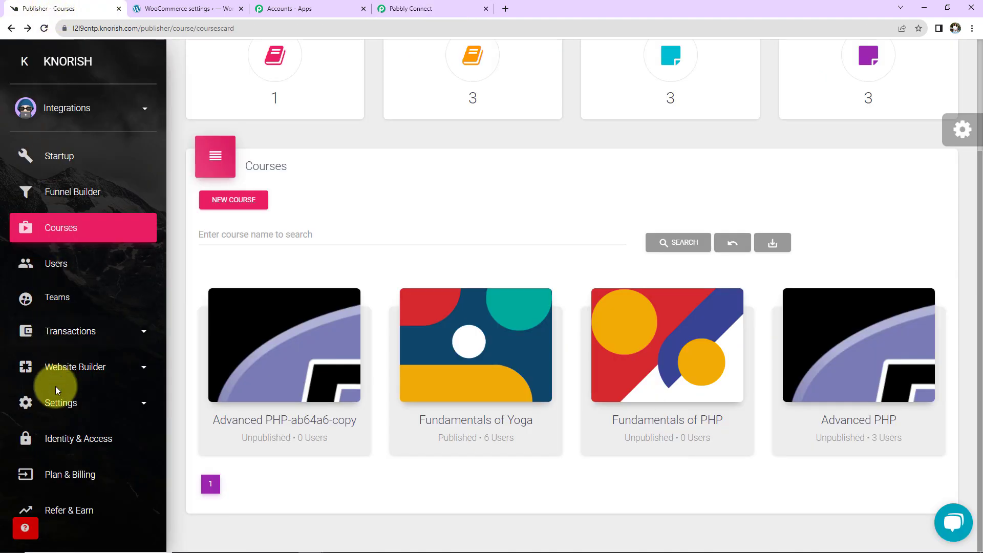
{"action": "left_click", "coordinate": [52, 403]}
{"action": "scroll", "coordinate": [51, 407], "scroll_direction": "down", "scroll_amount": 5}
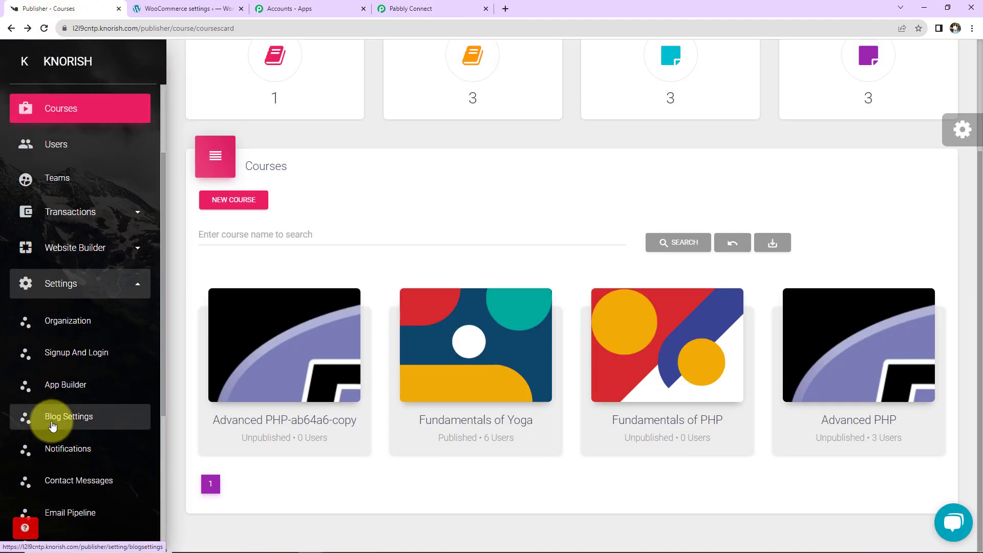
{"action": "left_click", "coordinate": [56, 429]}
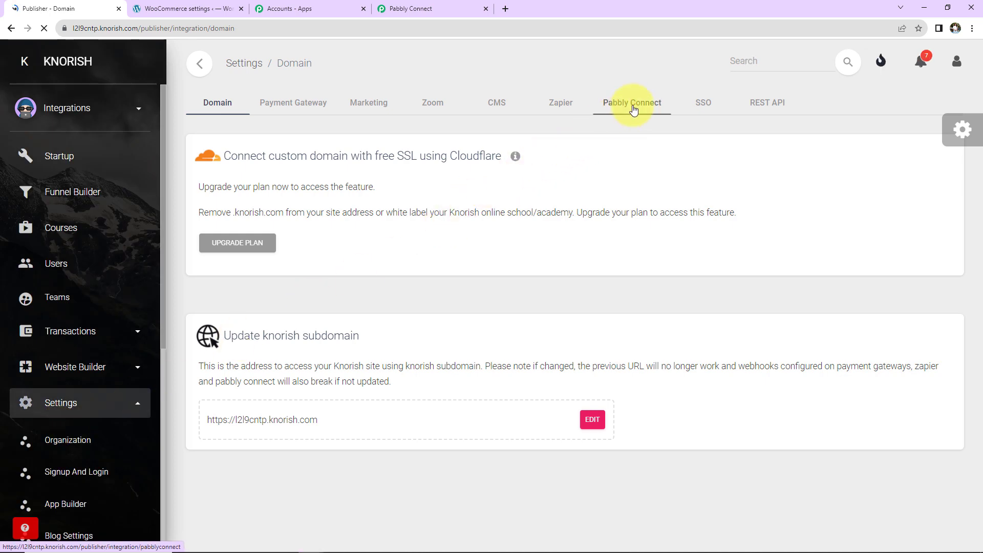
{"action": "left_click", "coordinate": [633, 105]}
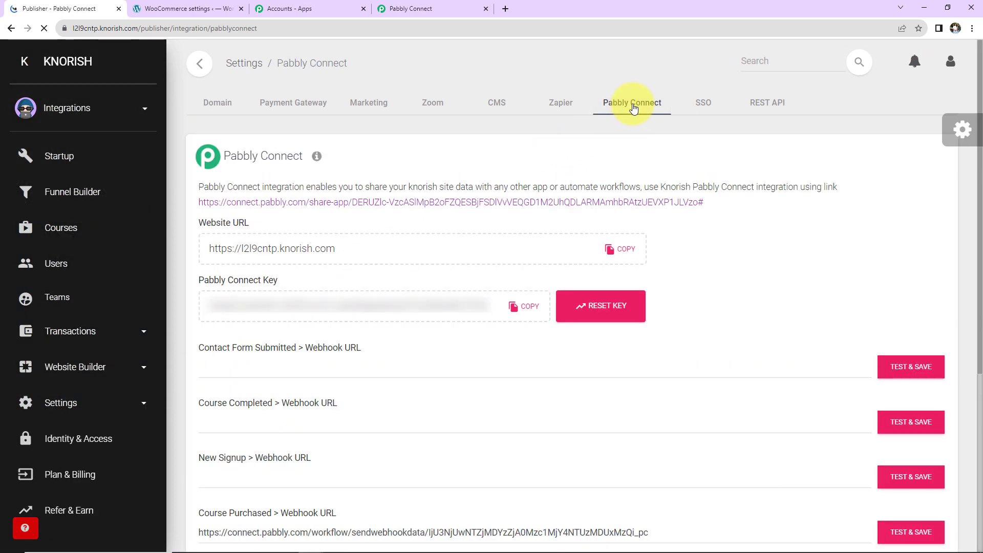
- Copy the website URL from Knorish into the Website URL of the new Pabbly Connect connection
{"action": "left_click", "coordinate": [616, 248]}
{"action": "left_click", "coordinate": [429, 7]}
{"action": "left_click", "coordinate": [500, 207]}
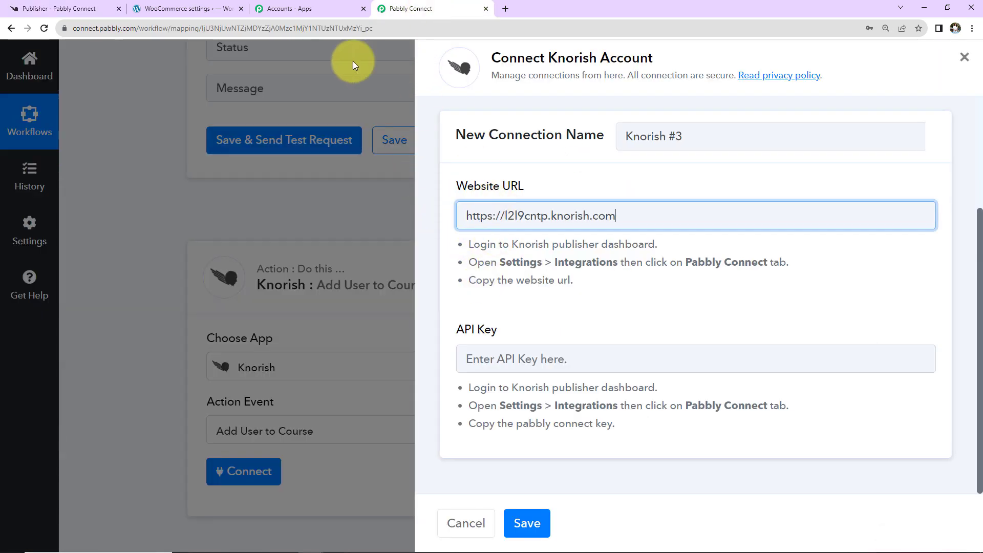
- Copy the Pabbly Connect key from Knorish into the new connection's API Key field and save the connection
{"action": "left_click", "coordinate": [83, 9]}
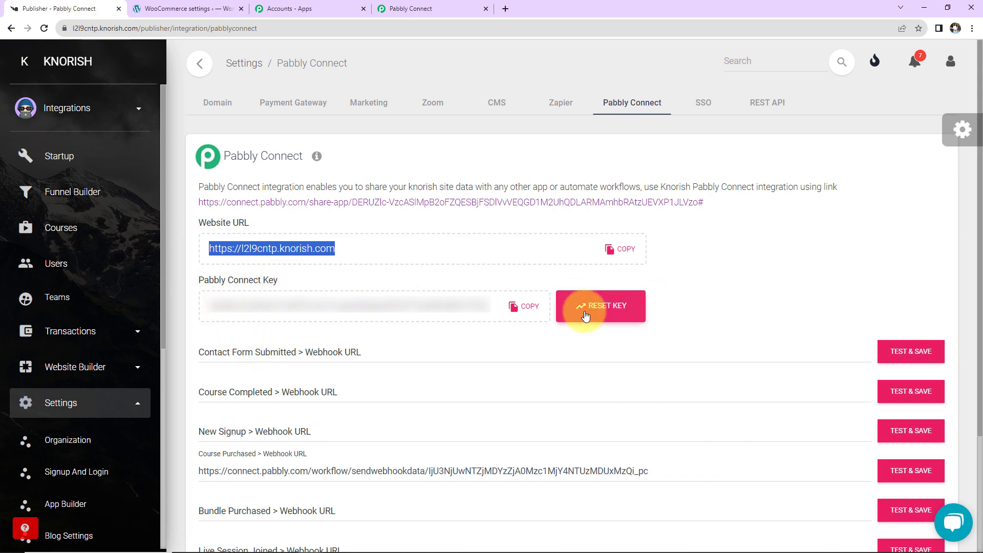
{"action": "left_click", "coordinate": [524, 306]}
{"action": "left_click", "coordinate": [395, 9]}
{"action": "left_click", "coordinate": [468, 358]}
{"action": "key", "text": "ctrl+v"}
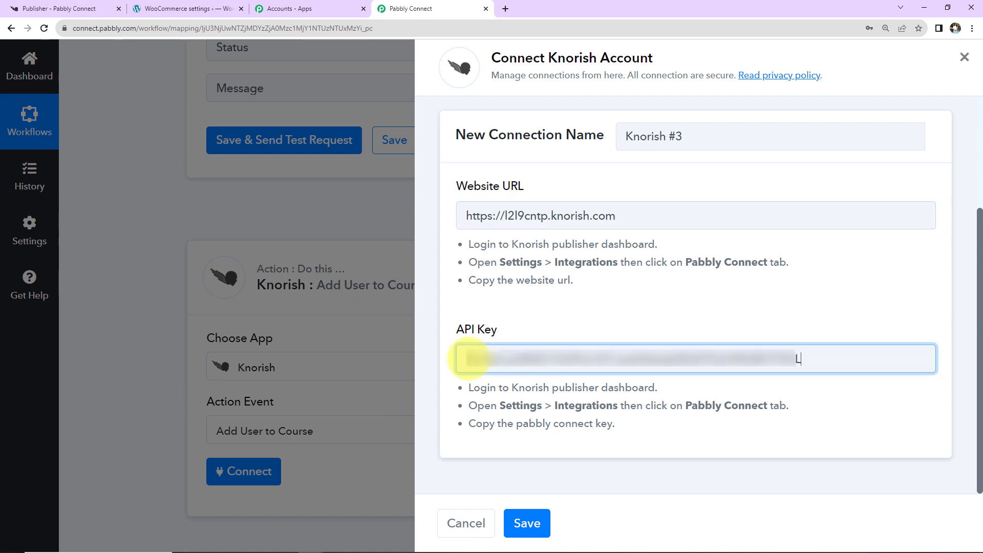
{"action": "left_click", "coordinate": [521, 512]}
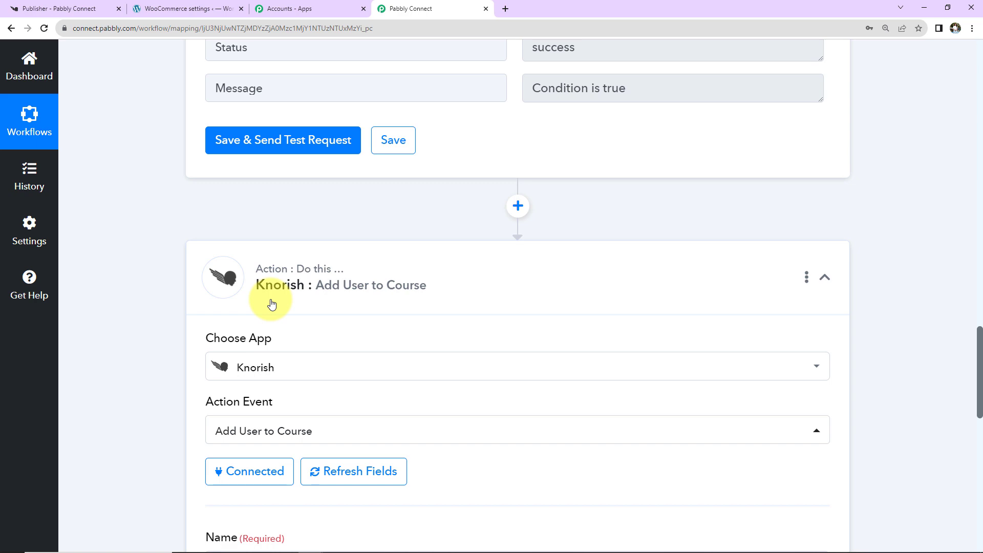
- Map the WooCommerce order's Billing First Name to the Name field of the Knorish action
{"action": "scroll", "coordinate": [660, 330], "scroll_direction": "down", "scroll_amount": 4}
{"action": "scroll", "coordinate": [660, 329], "scroll_direction": "down", "scroll_amount": 4}
{"action": "scroll", "coordinate": [363, 255], "scroll_direction": "up", "scroll_amount": 2}
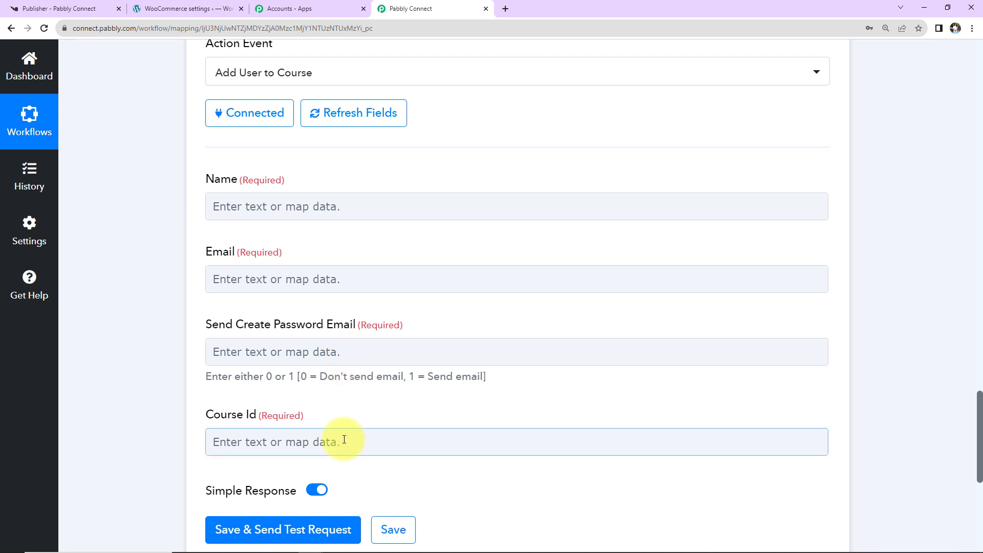
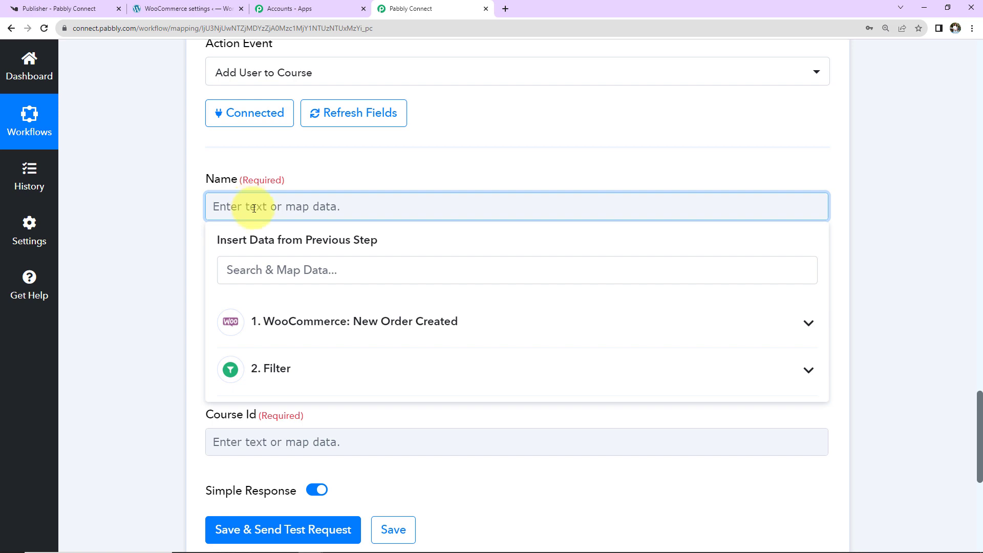
{"action": "left_click", "coordinate": [279, 322]}
{"action": "scroll", "coordinate": [337, 453], "scroll_direction": "down", "scroll_amount": 5}
{"action": "scroll", "coordinate": [338, 453], "scroll_direction": "down", "scroll_amount": 10}
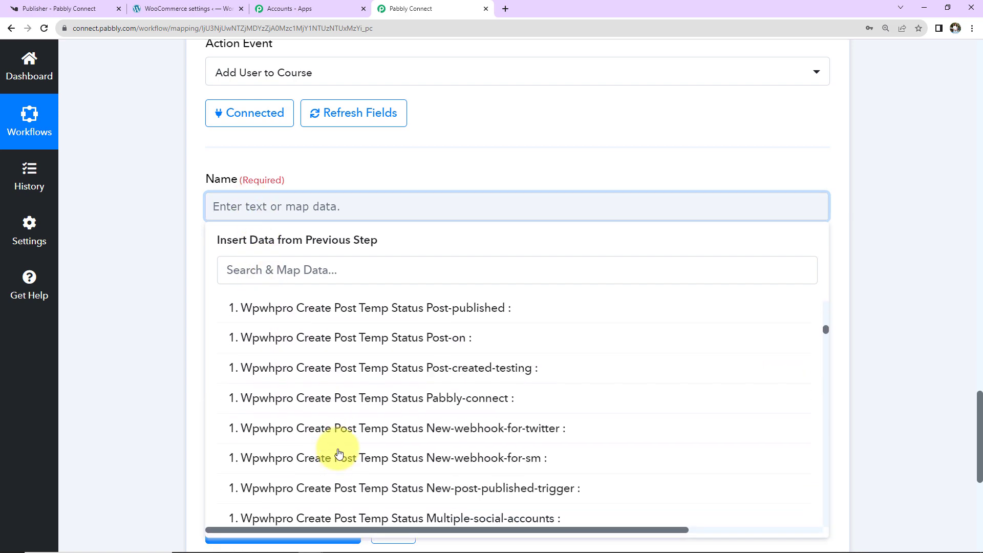
{"action": "scroll", "coordinate": [338, 453], "scroll_direction": "down", "scroll_amount": 5}
{"action": "scroll", "coordinate": [337, 453], "scroll_direction": "down", "scroll_amount": 5}
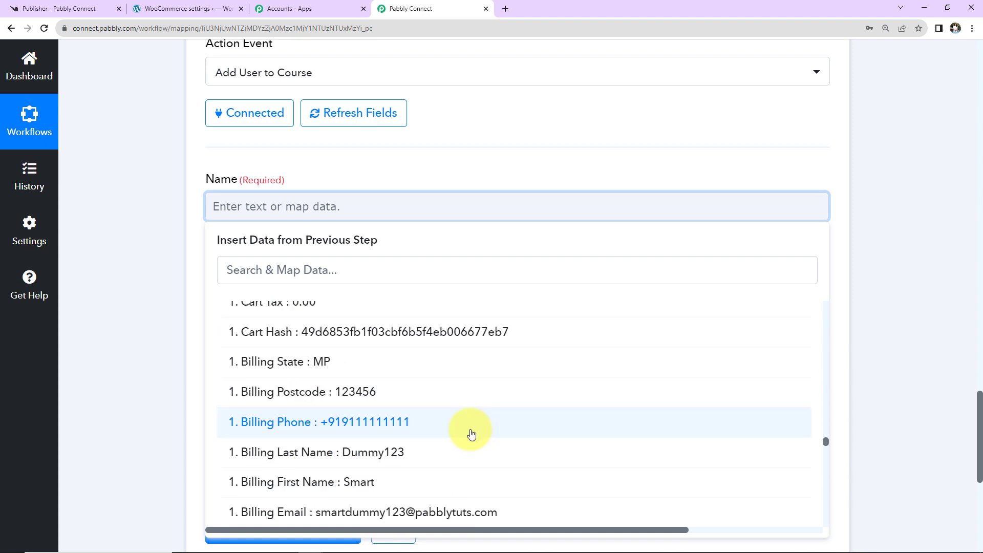
{"action": "left_click", "coordinate": [316, 483]}
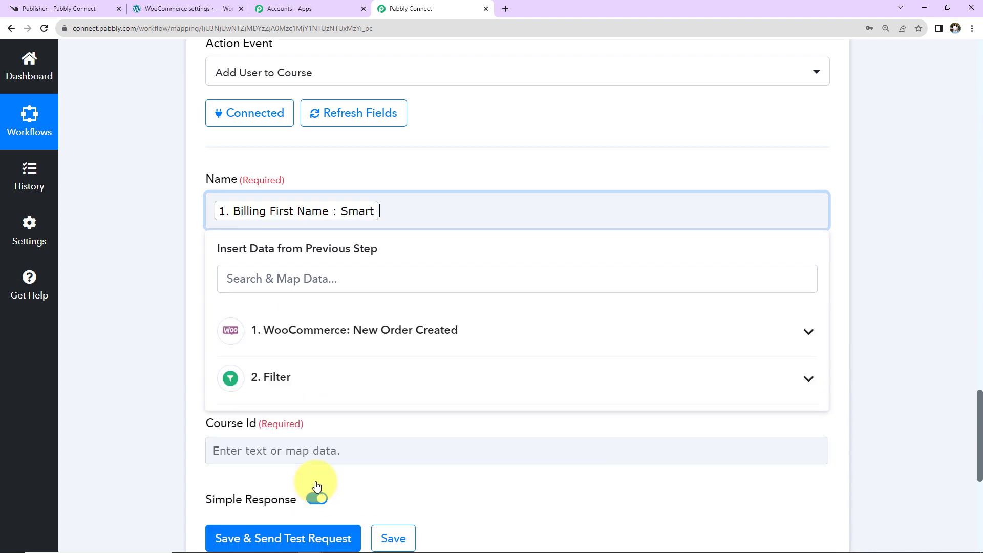
- Add the WooCommerce order's Billing Last Name after the first name in the Knorish action's Name field
{"action": "left_click", "coordinate": [311, 330]}
{"action": "left_click", "coordinate": [311, 277]}
{"action": "type", "text": "dummy"}
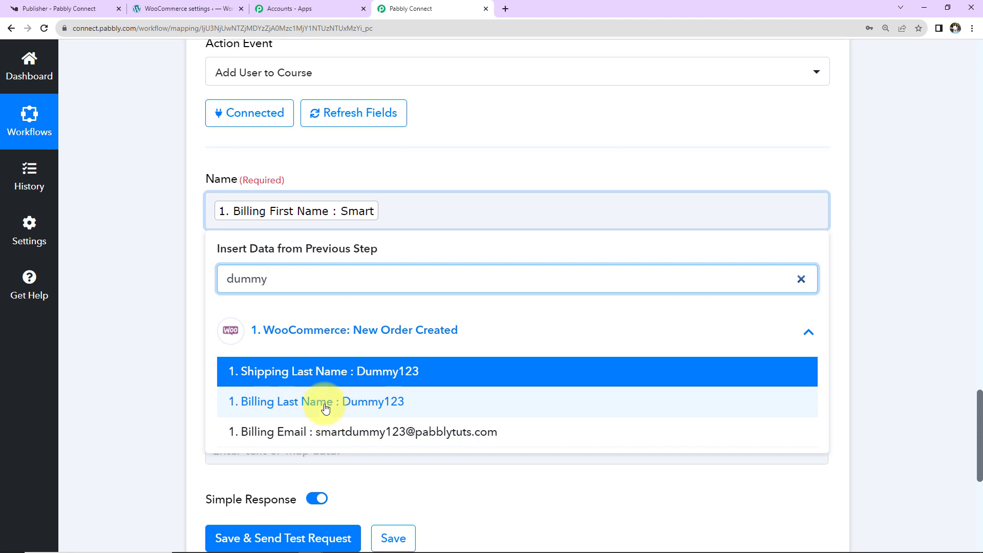
{"action": "left_click", "coordinate": [325, 408]}
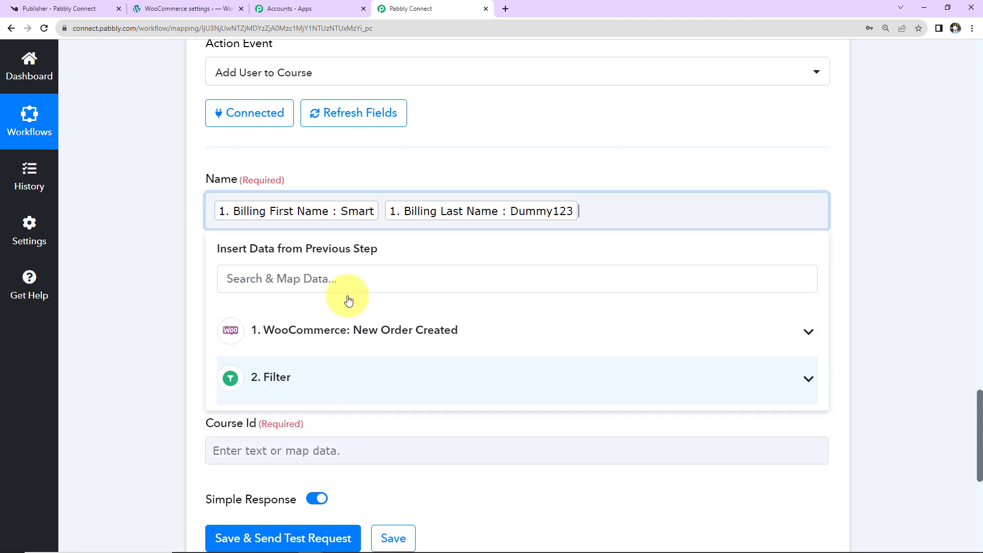
{"action": "left_click", "coordinate": [142, 244]}
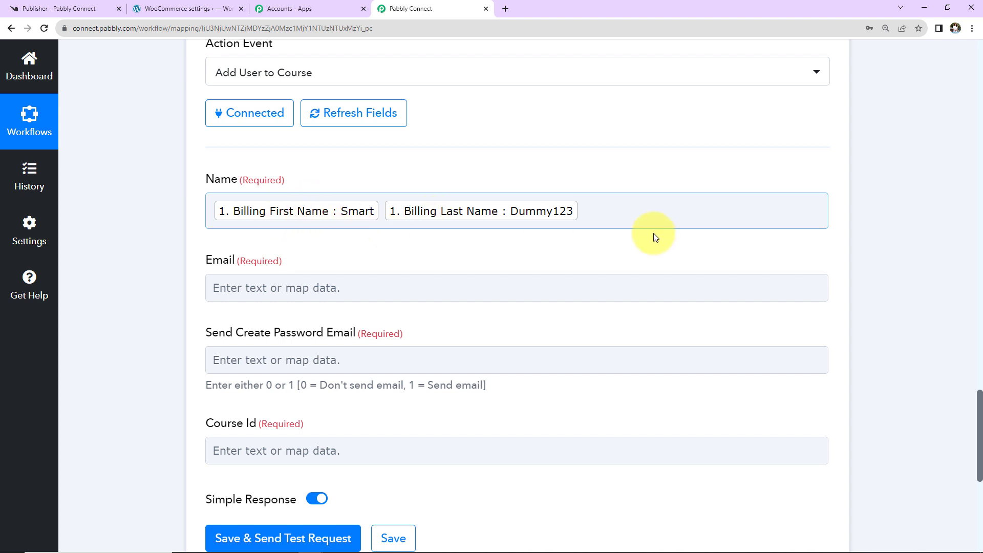
{"action": "left_click", "coordinate": [484, 235]}
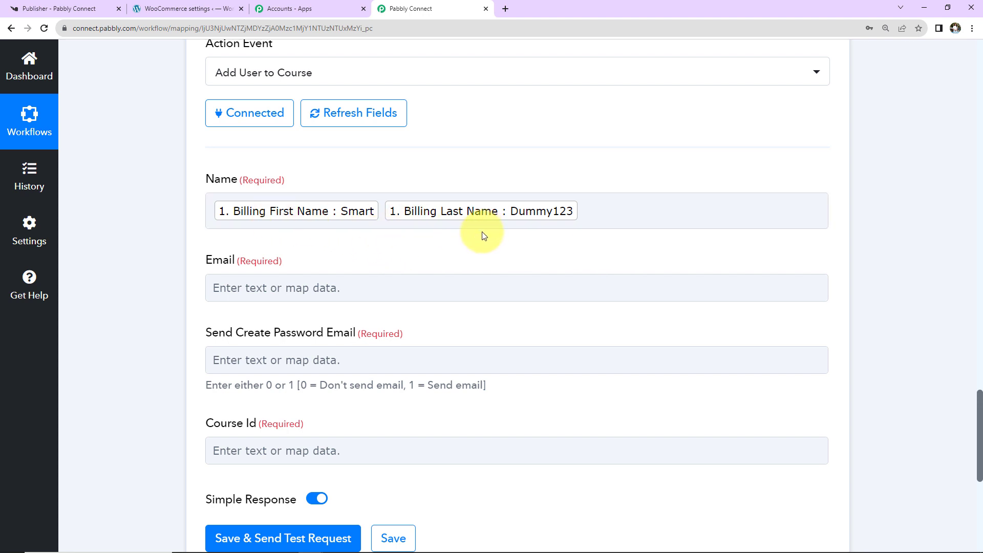
- Map the WooCommerce order's Billing Email to the Email field of the Knorish action
{"action": "scroll", "coordinate": [459, 250], "scroll_direction": "down", "scroll_amount": 3}
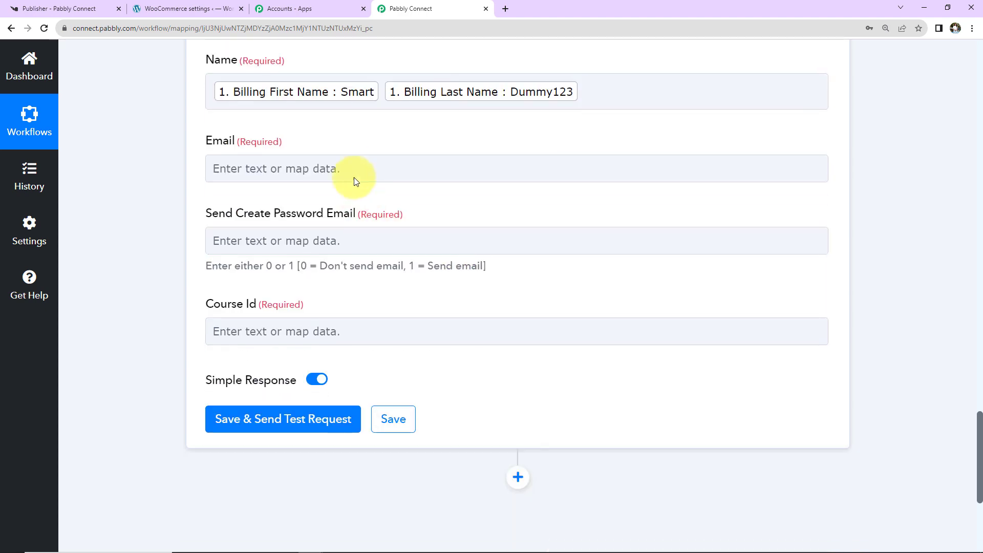
{"action": "left_click", "coordinate": [353, 172]}
{"action": "left_click", "coordinate": [333, 283]}
{"action": "left_click", "coordinate": [318, 232]}
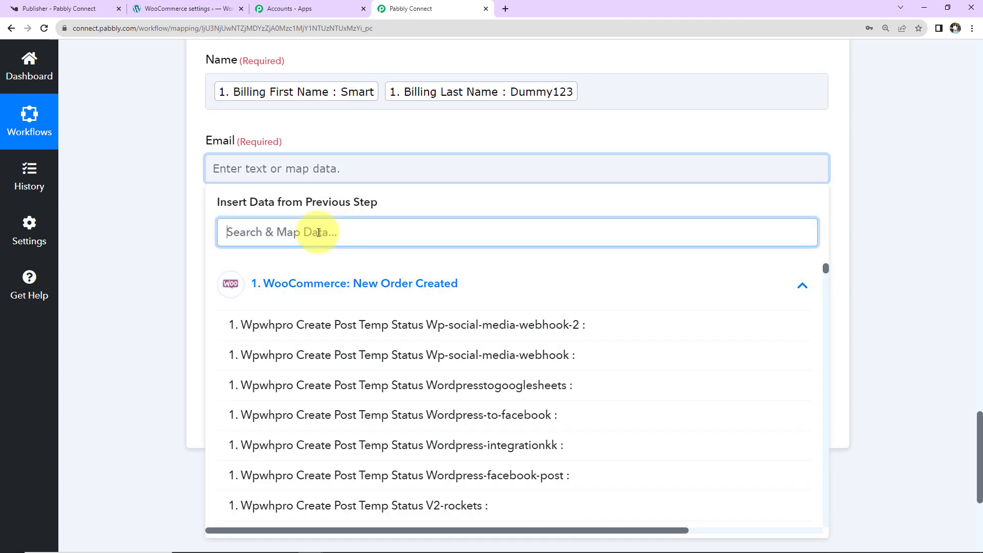
{"action": "type", "text": "@"}
{"action": "left_click", "coordinate": [318, 324]}
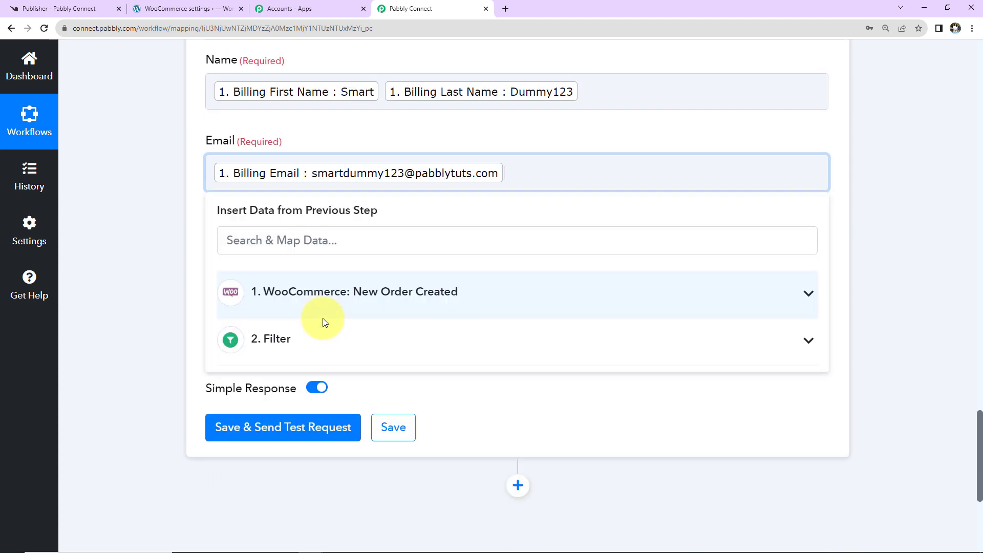
{"action": "left_click", "coordinate": [213, 238]}
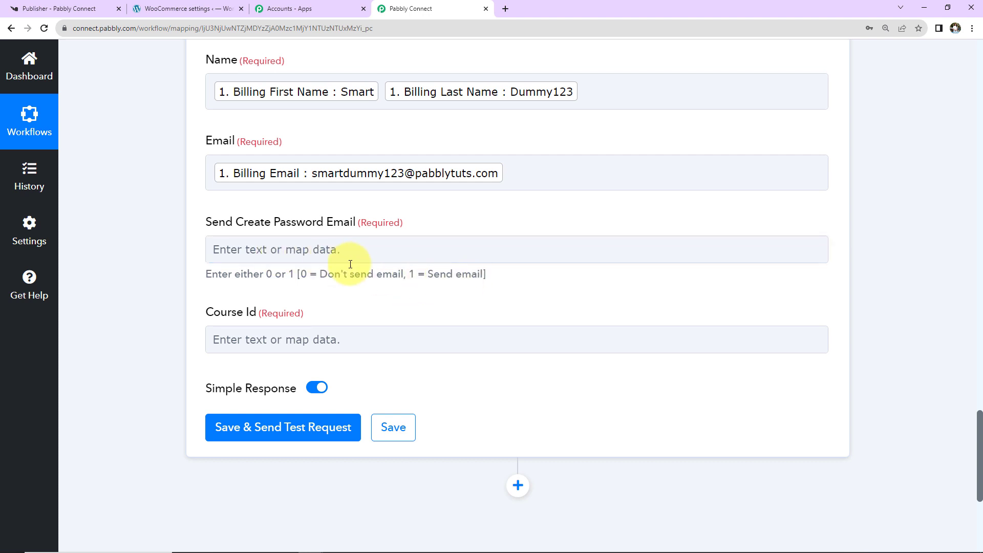
- Set Send Create Password Email to 1 so that the email is sent
{"action": "left_click", "coordinate": [338, 250]}
{"action": "type", "text": "1"}
{"action": "left_click", "coordinate": [175, 268]}
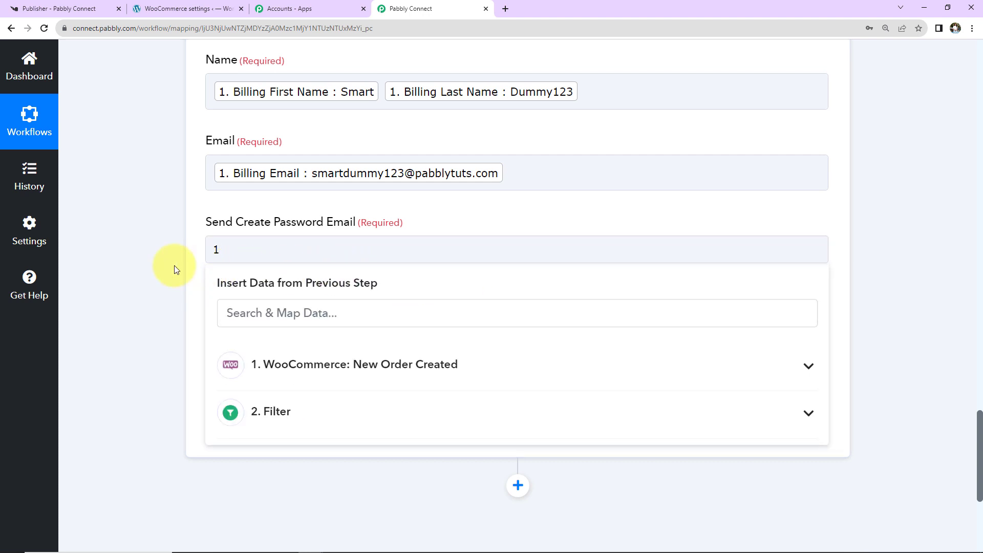
- Switch to Knorish, open the Advanced PHP course and copy its course ID from the page address
{"action": "scroll", "coordinate": [176, 267], "scroll_direction": "down", "scroll_amount": 2}
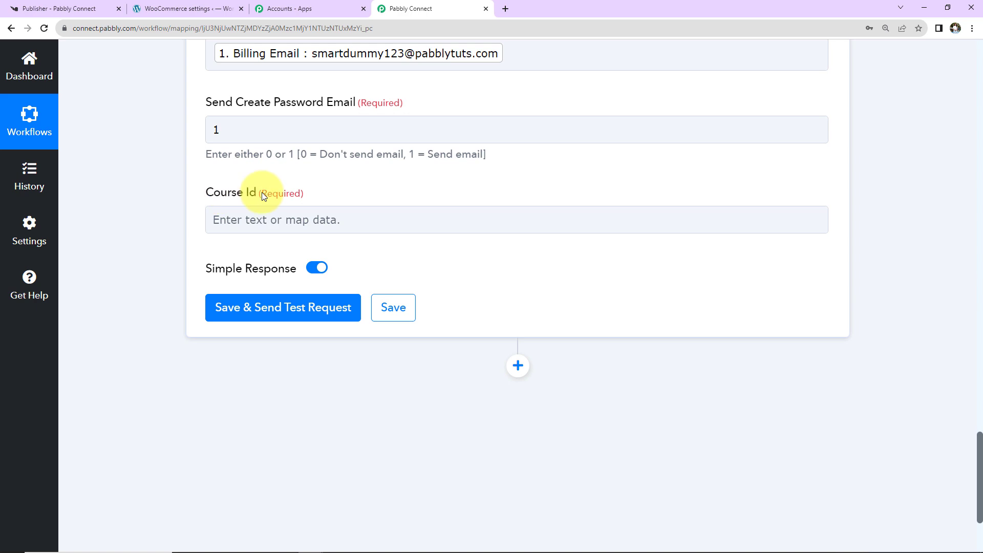
{"action": "left_click", "coordinate": [69, 11]}
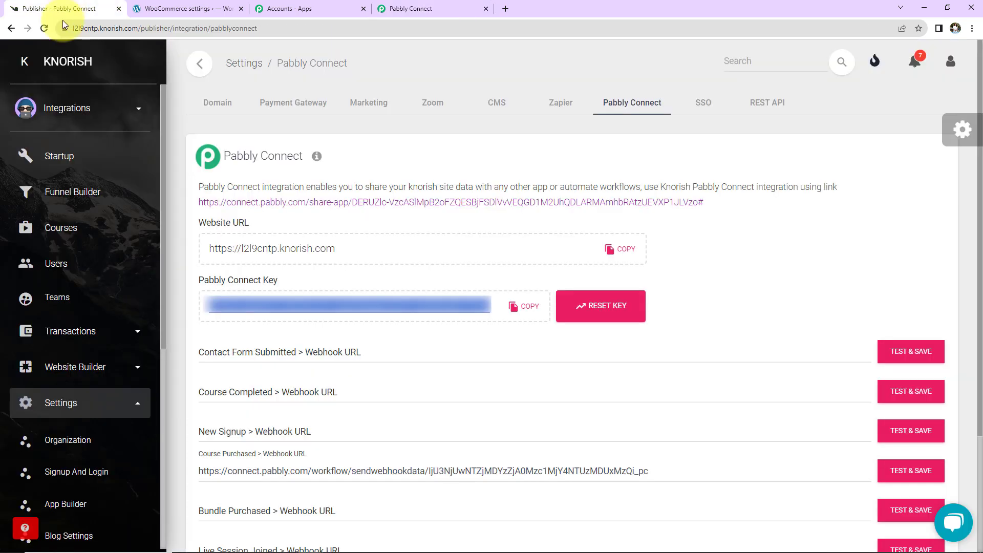
{"action": "left_click", "coordinate": [49, 227]}
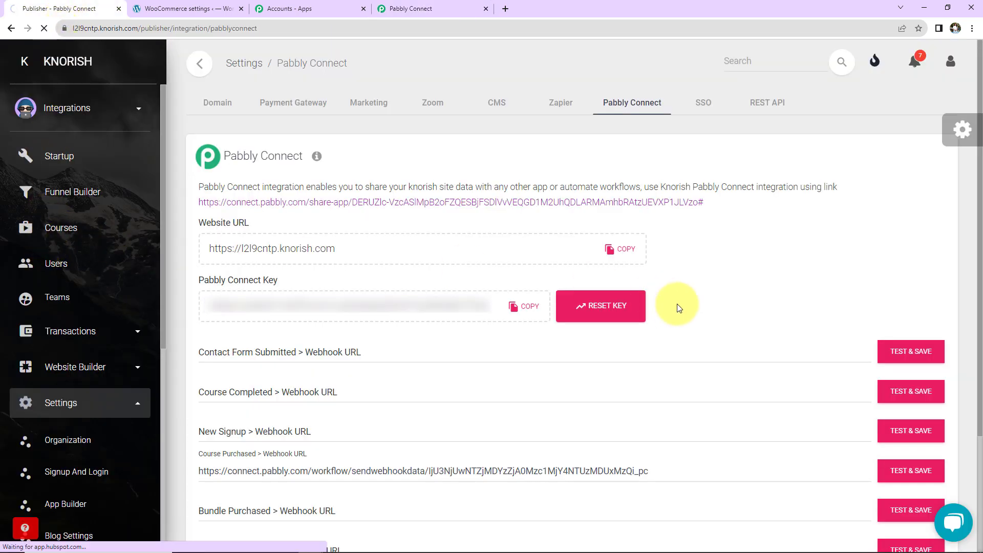
{"action": "scroll", "coordinate": [715, 304], "scroll_direction": "down", "scroll_amount": 3}
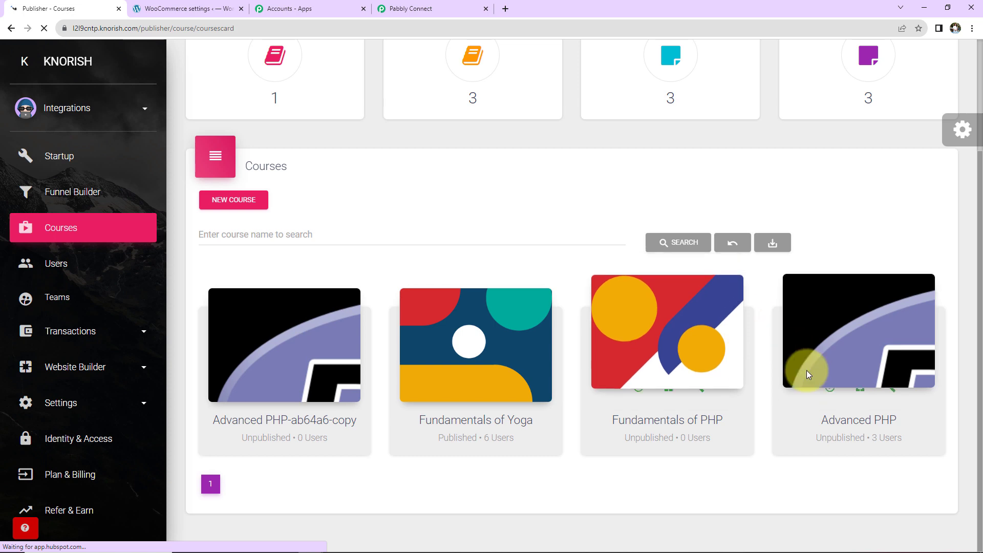
{"action": "left_click", "coordinate": [826, 432]}
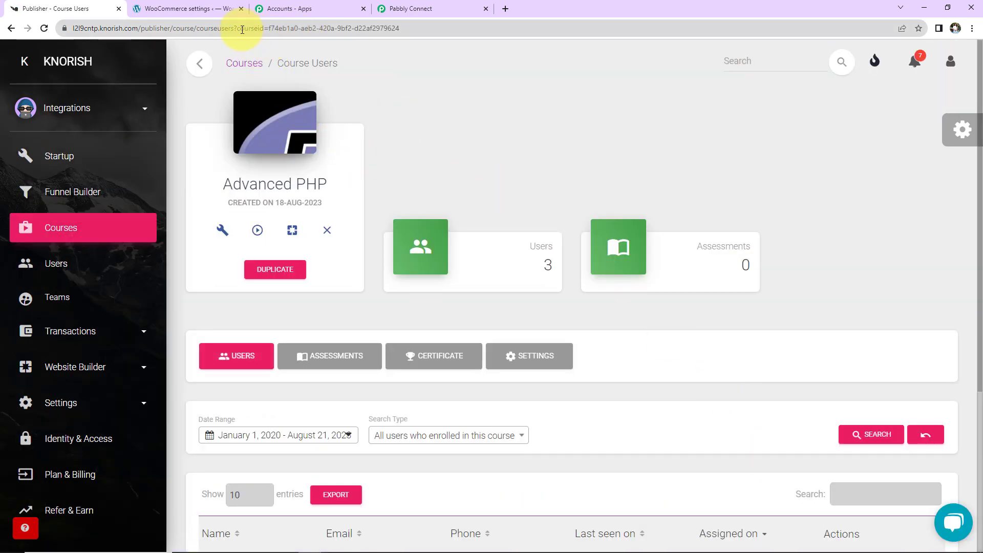
{"action": "left_click_drag", "start_coordinate": [268, 32], "coordinate": [424, 28]}
{"action": "right_click", "coordinate": [370, 29]}
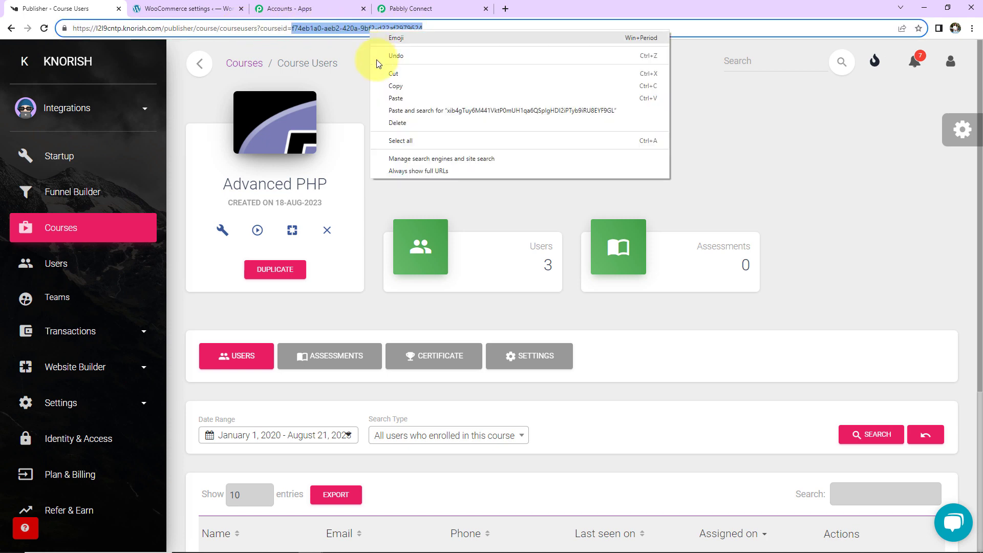
{"action": "left_click", "coordinate": [385, 89]}
- Paste the copied ID into the Course Id field in Pabbly Connect, then save and send a test request
{"action": "left_click", "coordinate": [415, 8]}
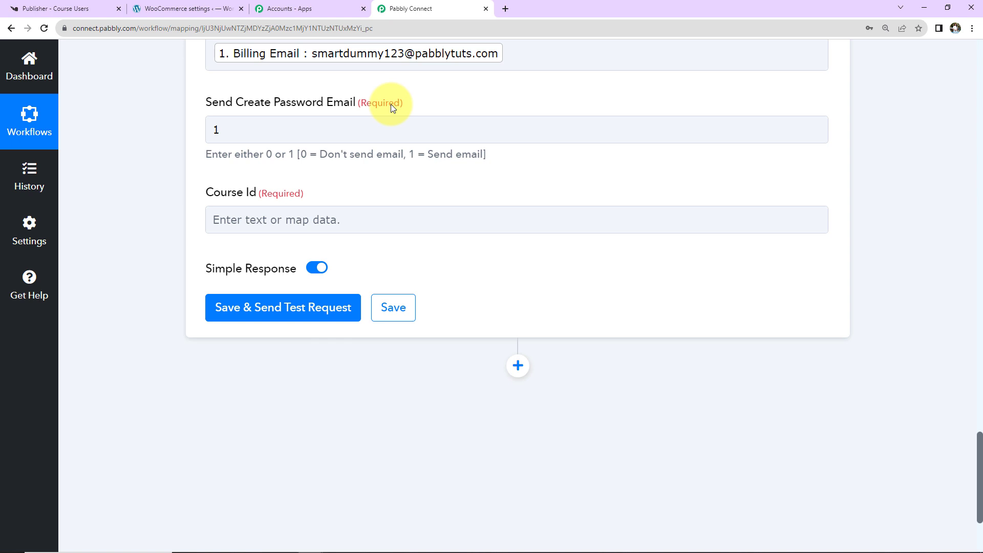
{"action": "left_click", "coordinate": [323, 220]}
{"action": "key", "text": "ctrl+v"}
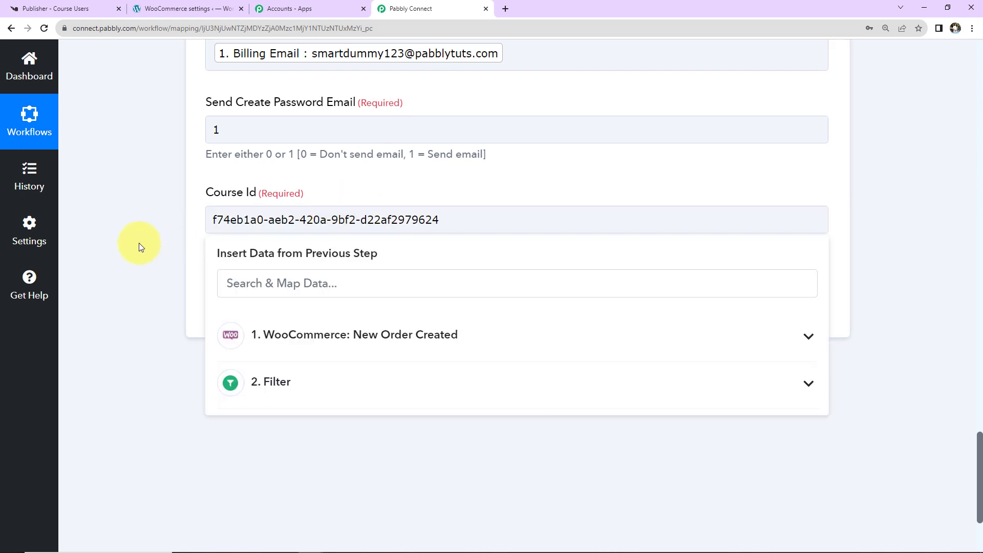
{"action": "left_click", "coordinate": [139, 243]}
{"action": "left_click", "coordinate": [241, 311]}
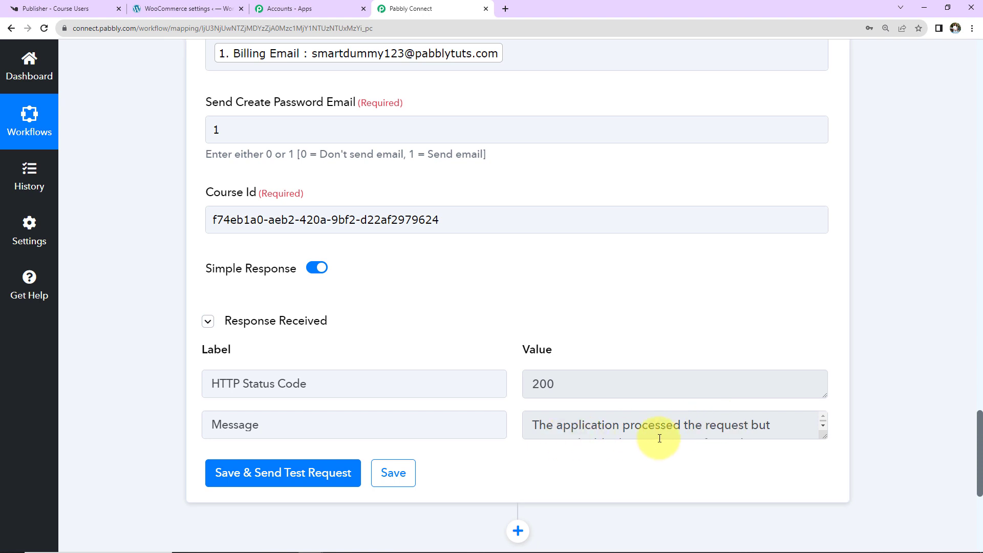
- Switch to Knorish and reload the Advanced PHP course's user list to check for the test customer's enrolment
{"action": "left_click", "coordinate": [59, 9]}
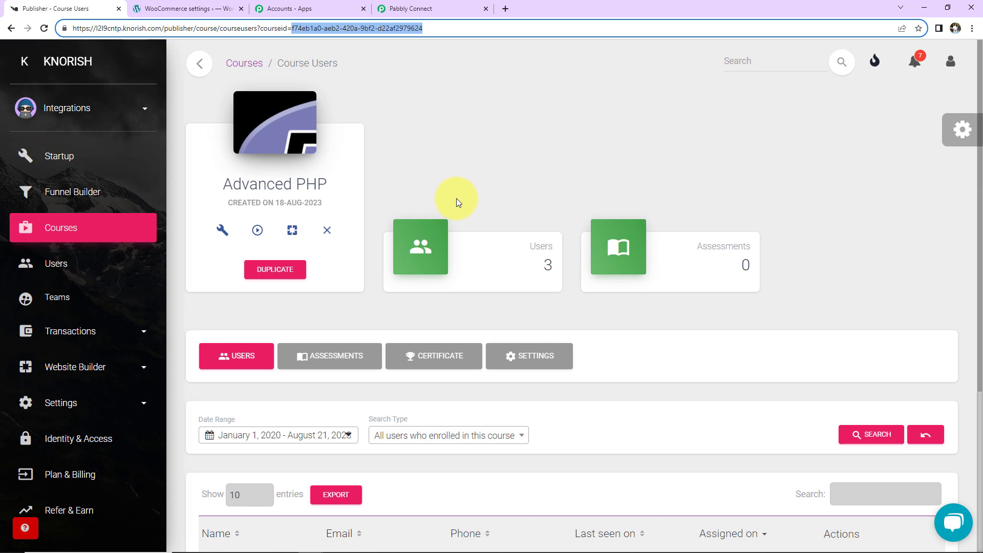
{"action": "left_click", "coordinate": [44, 28]}
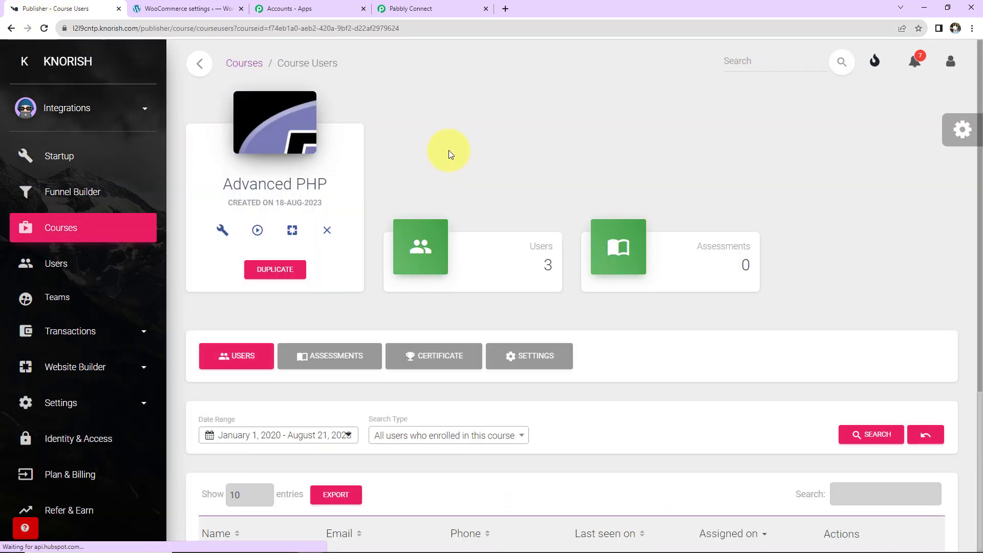
{"action": "scroll", "coordinate": [449, 150], "scroll_direction": "down", "scroll_amount": 1}
{"action": "scroll", "coordinate": [449, 151], "scroll_direction": "down", "scroll_amount": 3}
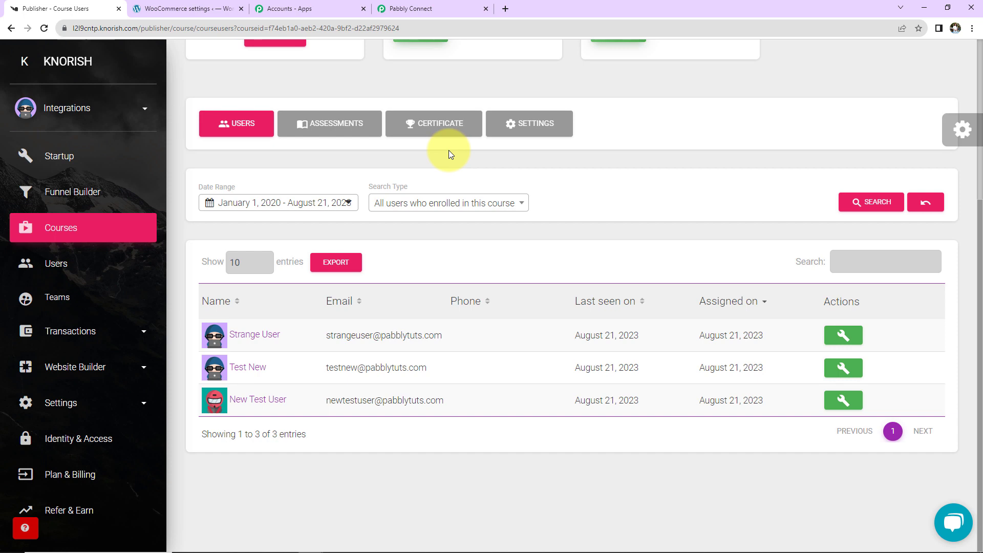
{"action": "scroll", "coordinate": [449, 154], "scroll_direction": "up", "scroll_amount": 2}
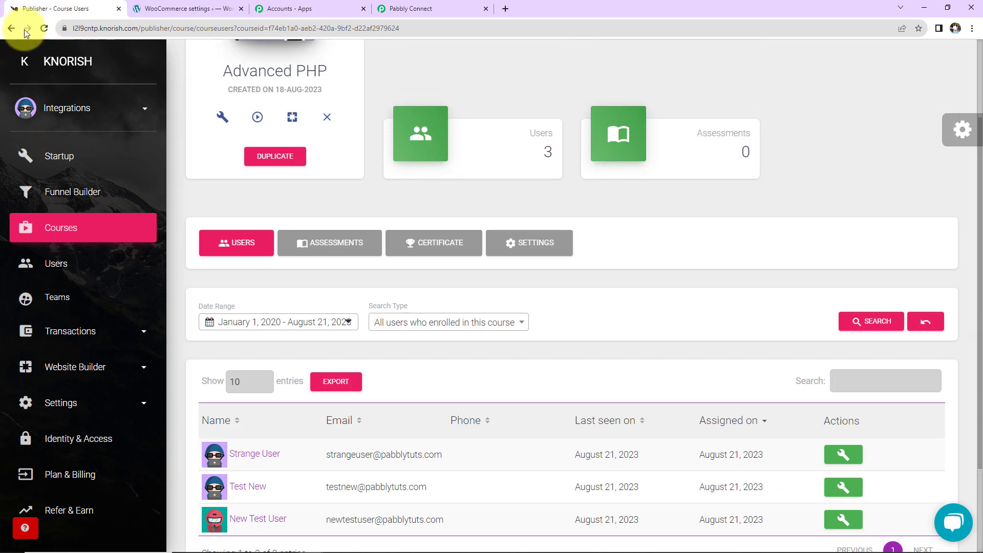
{"action": "left_click", "coordinate": [44, 28]}
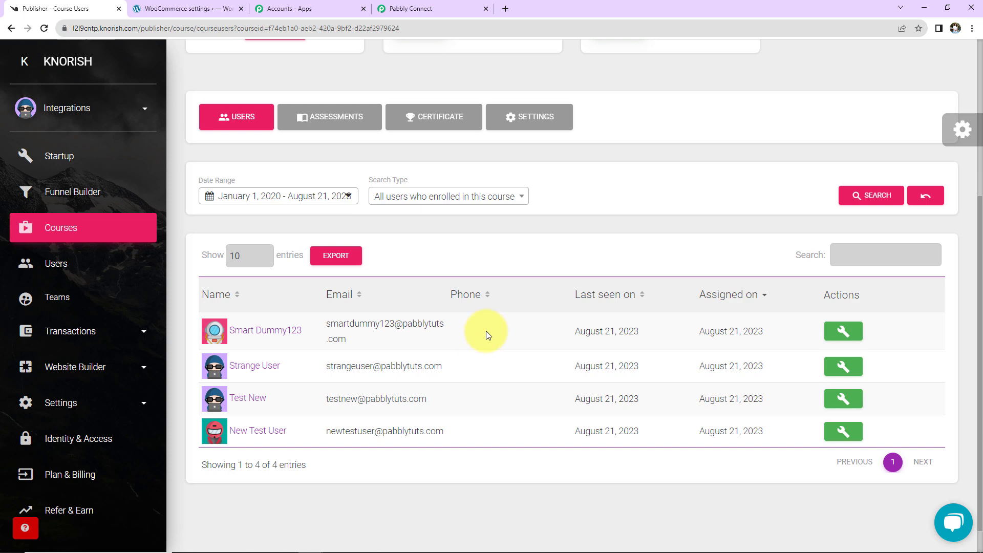
- From the WooCommerce store's shop page, add Advanced PHP to the cart and proceed to checkout
{"action": "left_click", "coordinate": [151, 6]}
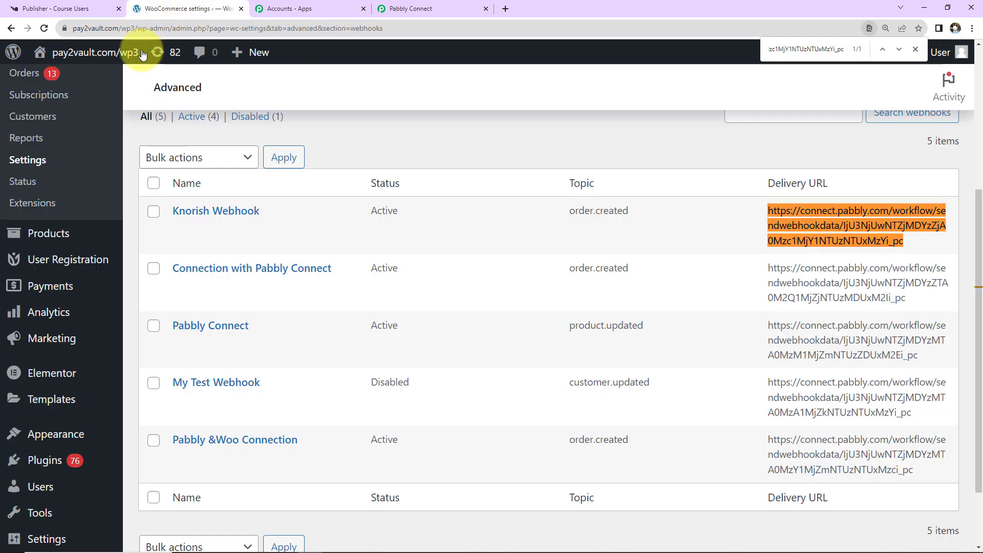
{"action": "mouse_move", "coordinate": [97, 52]}
{"action": "left_click", "coordinate": [66, 104]}
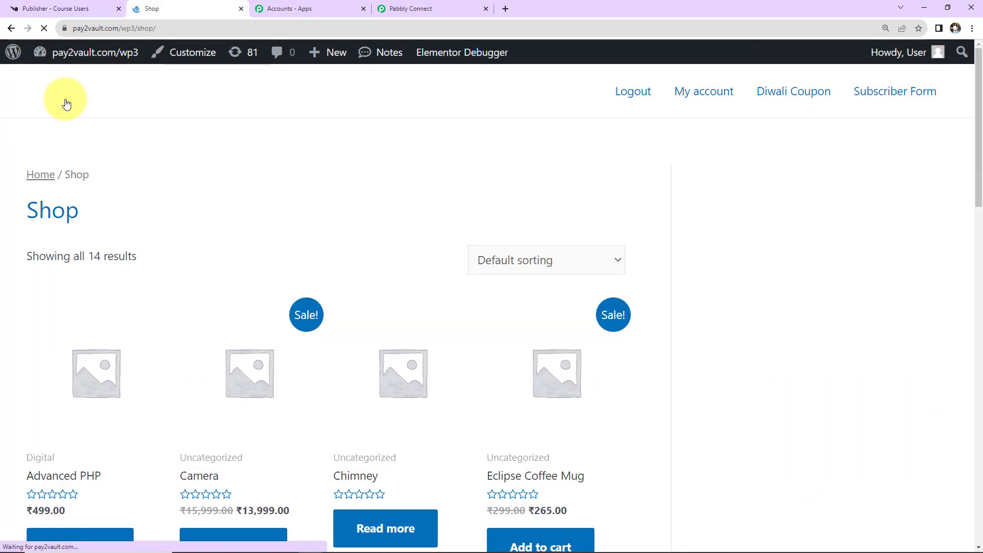
{"action": "scroll", "coordinate": [93, 448], "scroll_direction": "down", "scroll_amount": 5}
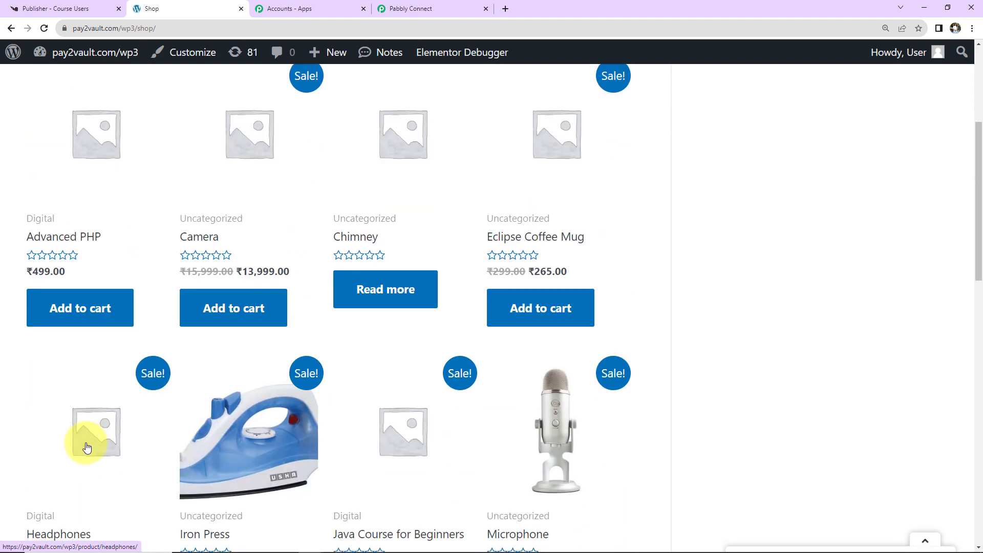
{"action": "left_click", "coordinate": [71, 312]}
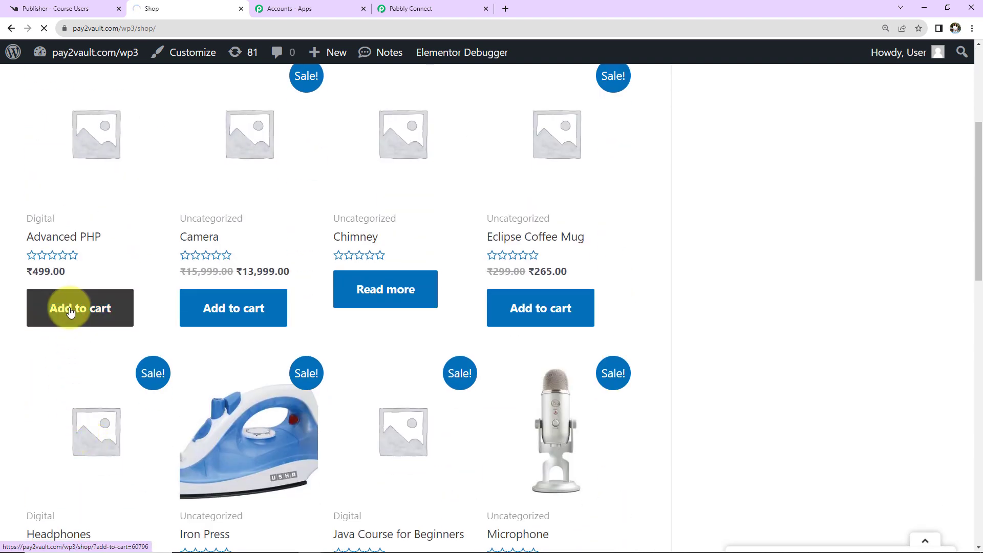
{"action": "scroll", "coordinate": [515, 256], "scroll_direction": "down", "scroll_amount": 8}
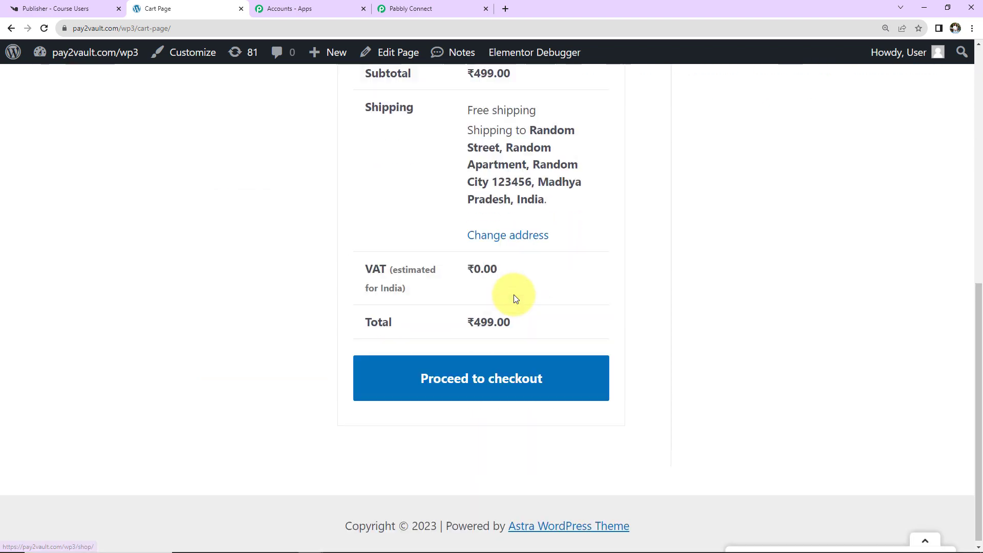
{"action": "left_click", "coordinate": [480, 373]}
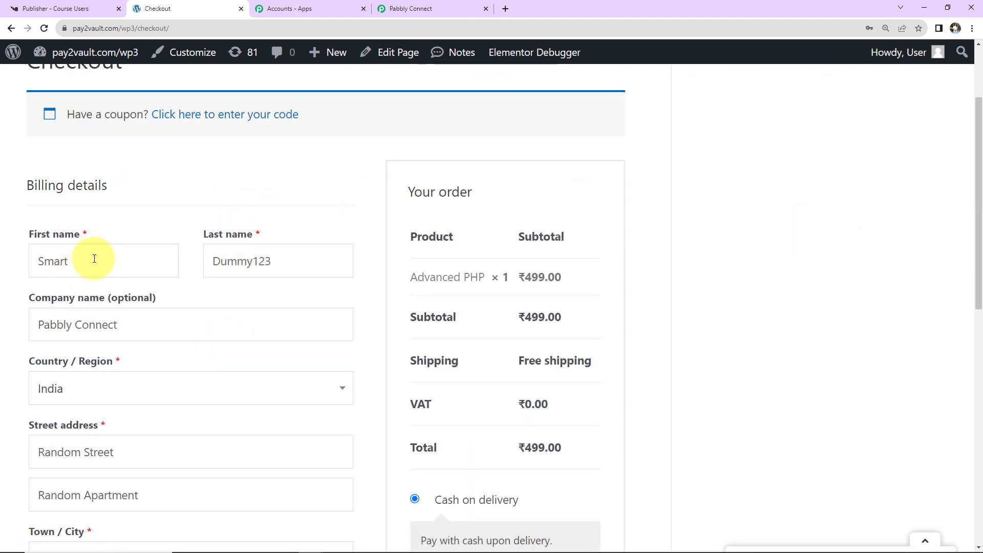
- Replace the billing first name and the number ending the last name with a new test customer's details
{"action": "double_click", "coordinate": [94, 259]}
{"action": "type", "text": "Test"}
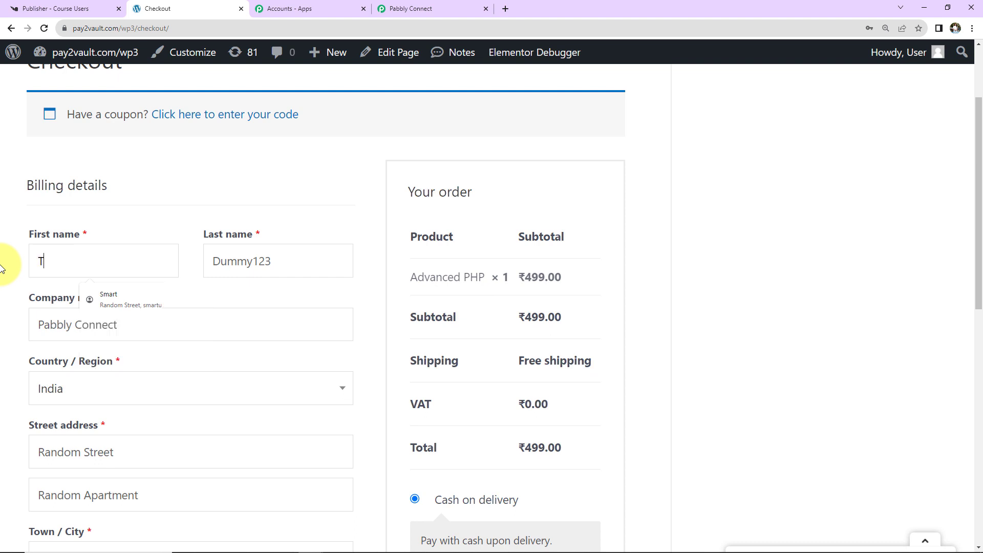
{"action": "left_click", "coordinate": [279, 261]}
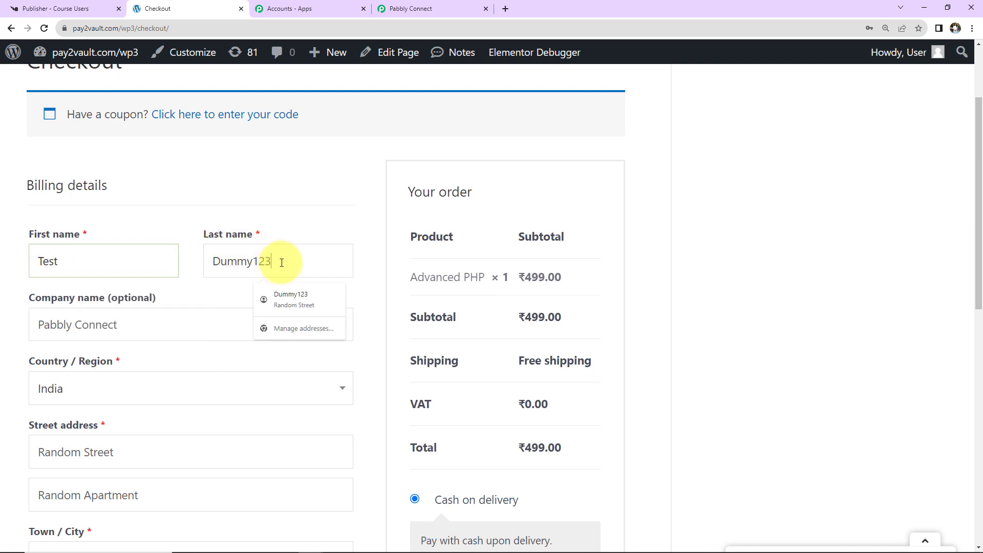
{"action": "key", "text": "BackSpace"}
{"action": "key", "text": "BackSpace"}
{"action": "key", "text": "BackSpace"}
{"action": "type", "text": "987"}
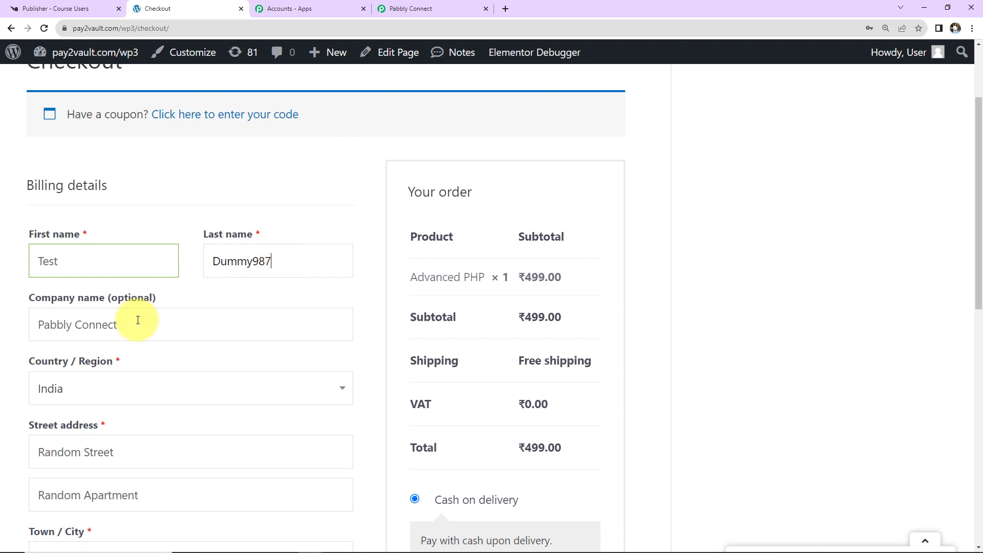
- Replace the part of the billing email before the @ with the new test customer's, place the Advanced PHP order and review its details
{"action": "scroll", "coordinate": [136, 321], "scroll_direction": "down", "scroll_amount": 2}
{"action": "scroll", "coordinate": [131, 307], "scroll_direction": "down", "scroll_amount": 4}
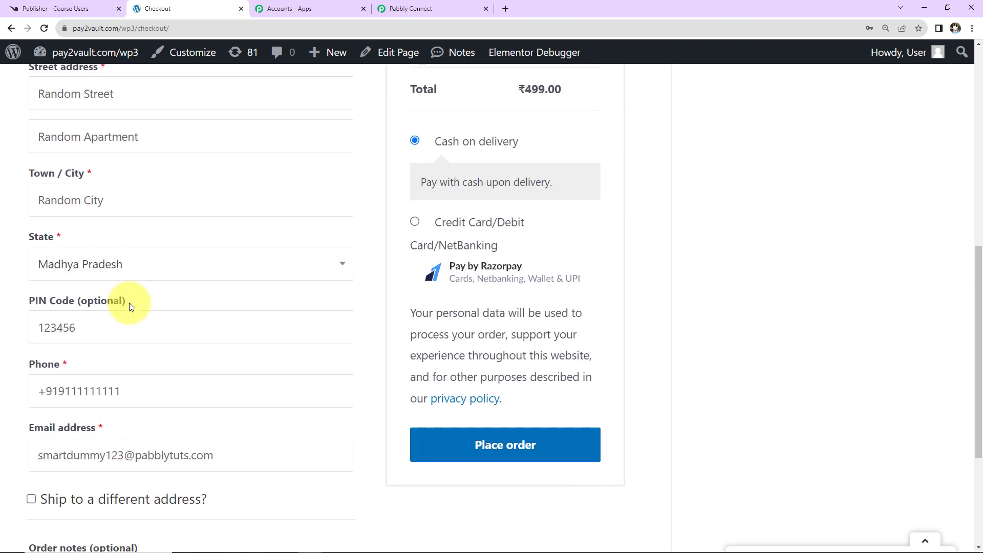
{"action": "scroll", "coordinate": [131, 307], "scroll_direction": "down", "scroll_amount": 4}
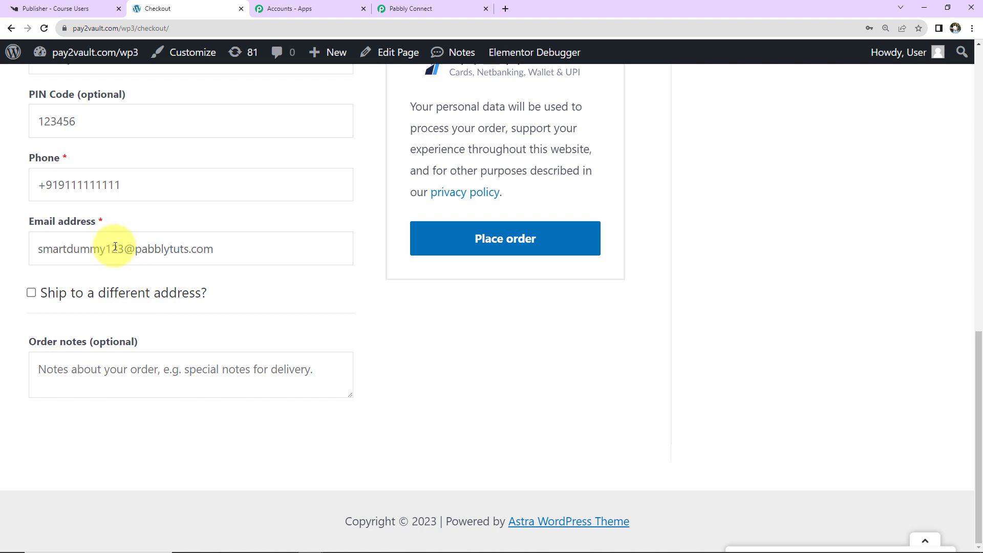
{"action": "left_click_drag", "start_coordinate": [125, 250], "coordinate": [2, 256]}
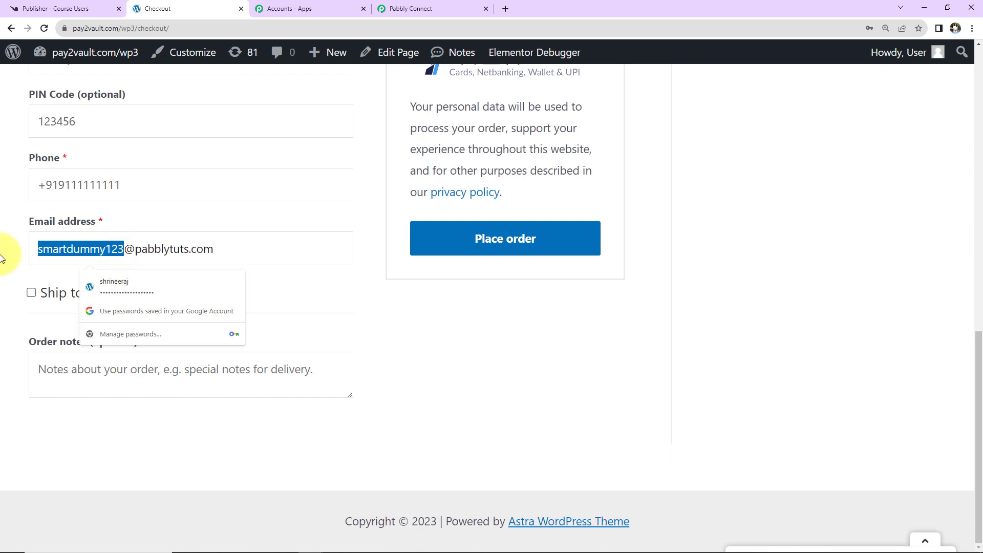
{"action": "type", "text": "test"}
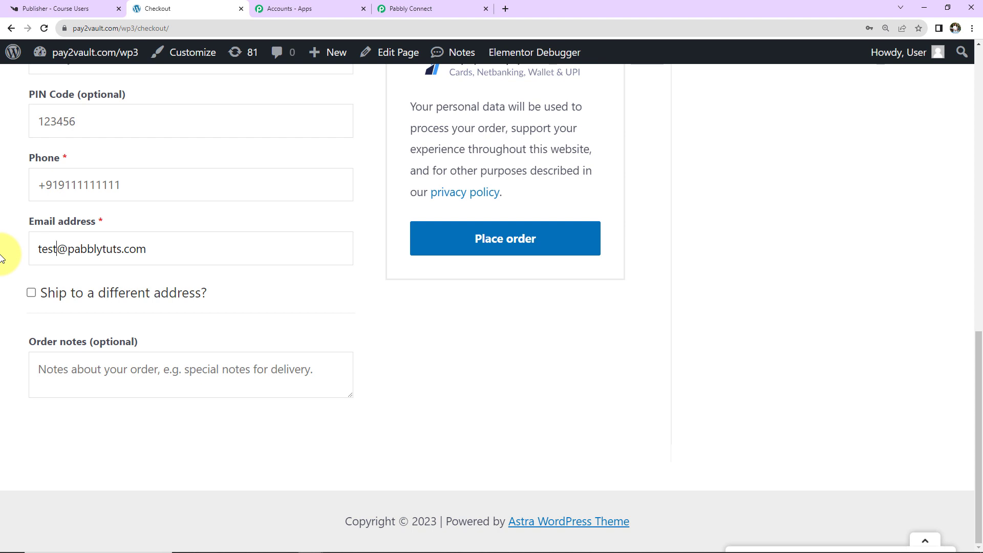
{"action": "left_click", "coordinate": [484, 247]}
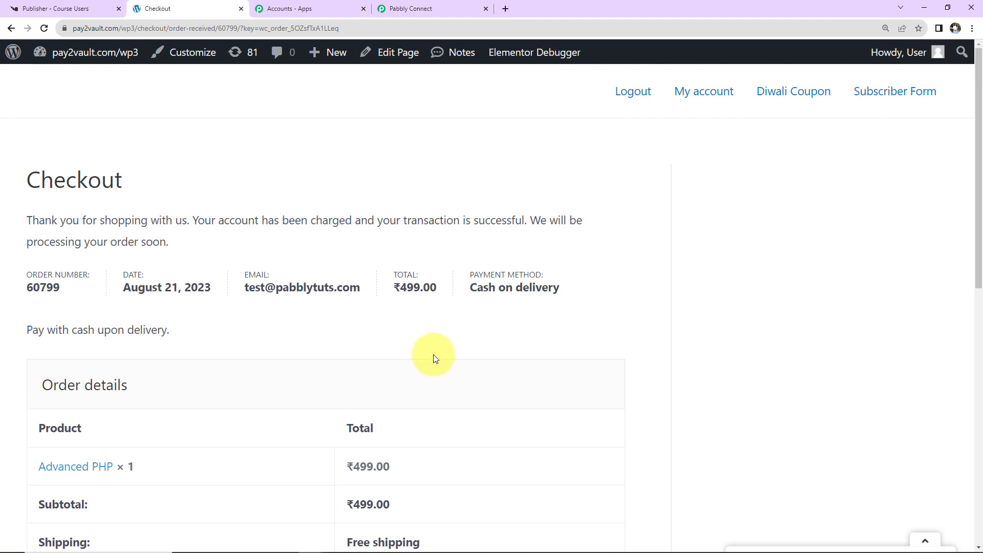
{"action": "scroll", "coordinate": [433, 355], "scroll_direction": "down", "scroll_amount": 5}
{"action": "scroll", "coordinate": [433, 354], "scroll_direction": "up", "scroll_amount": 3}
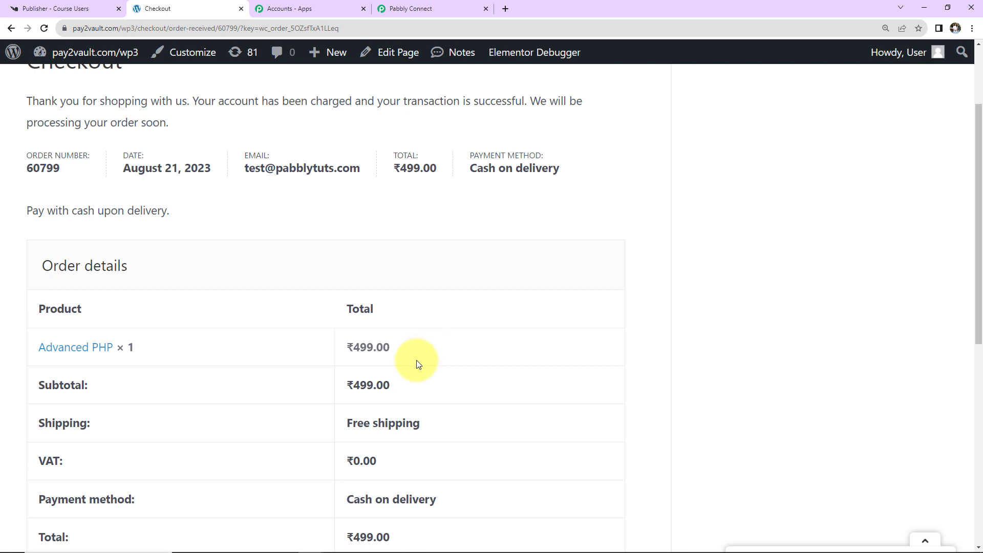
- Switch to Knorish, refresh the course list and open the Advanced PHP course's users to check for the new test customer's enrolment
{"action": "left_click", "coordinate": [49, 15]}
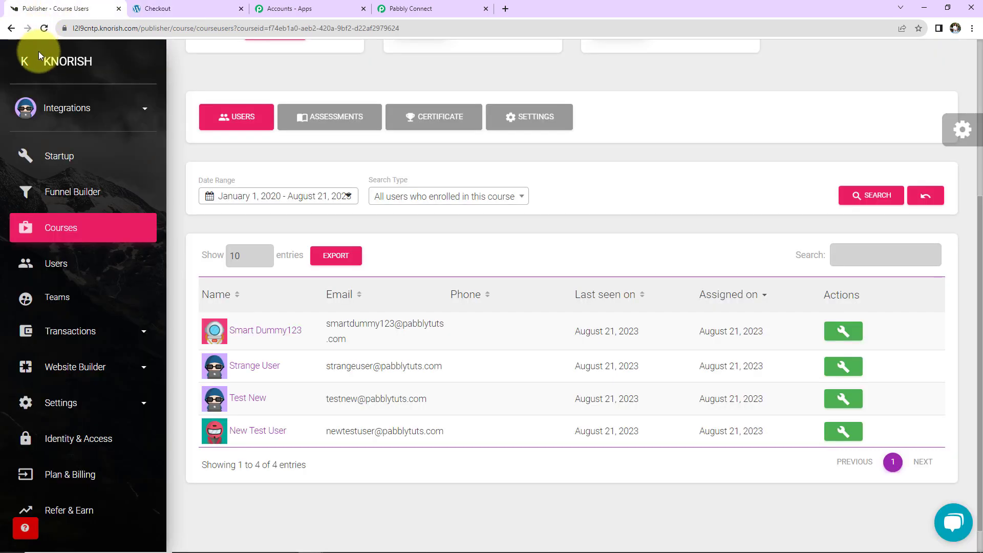
{"action": "left_click", "coordinate": [57, 232]}
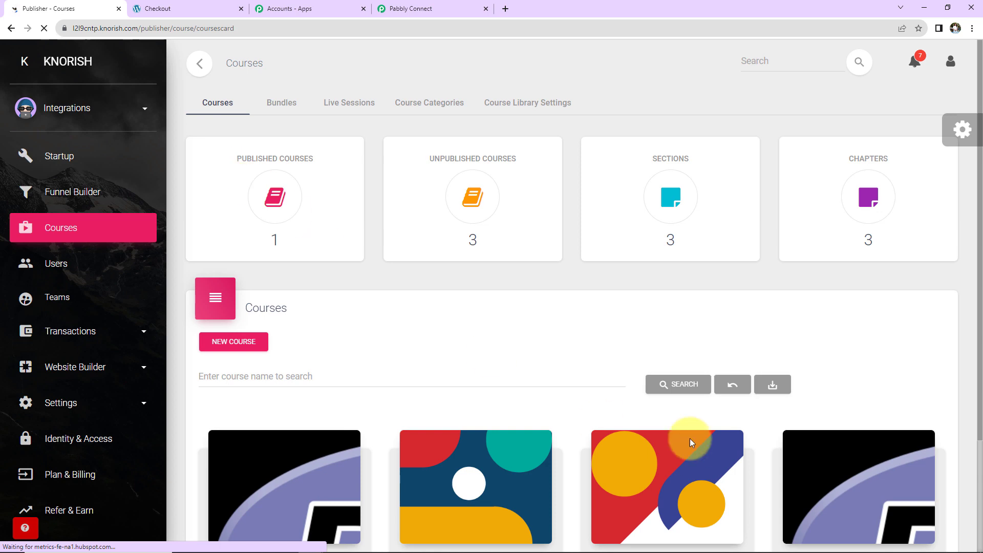
{"action": "scroll", "coordinate": [691, 441], "scroll_direction": "down", "scroll_amount": 3}
{"action": "left_click", "coordinate": [47, 26]}
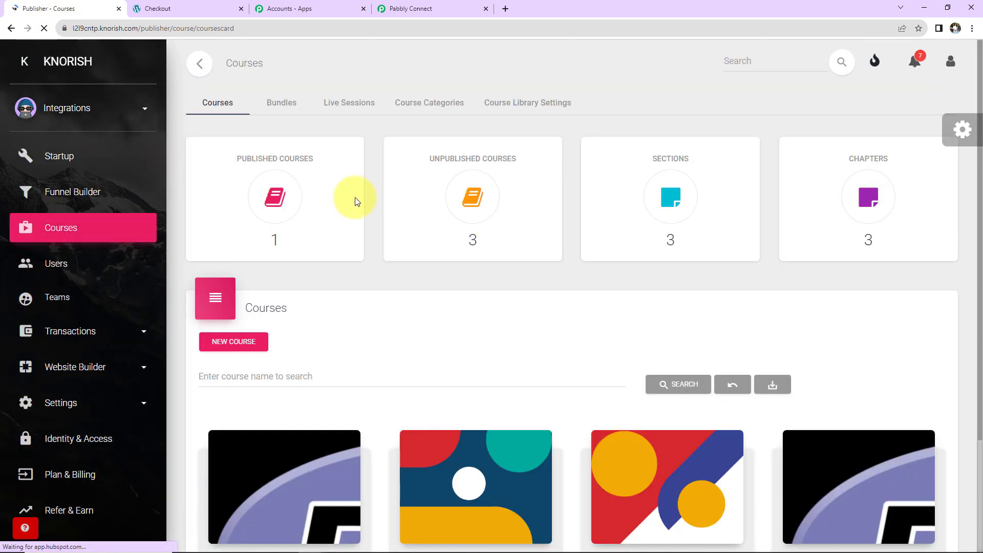
{"action": "scroll", "coordinate": [851, 450], "scroll_direction": "down", "scroll_amount": 3}
{"action": "left_click", "coordinate": [851, 449]}
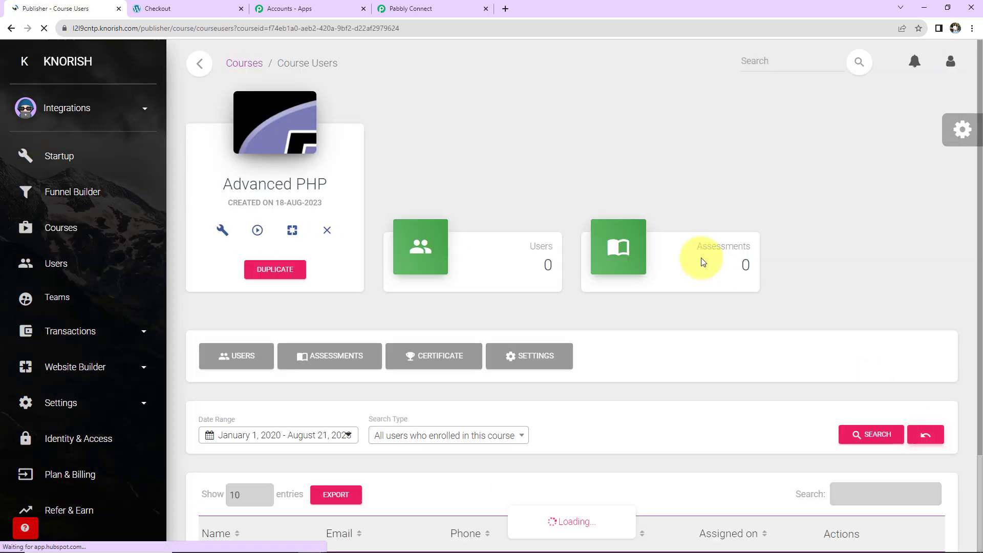
{"action": "scroll", "coordinate": [465, 167], "scroll_direction": "down", "scroll_amount": 5}
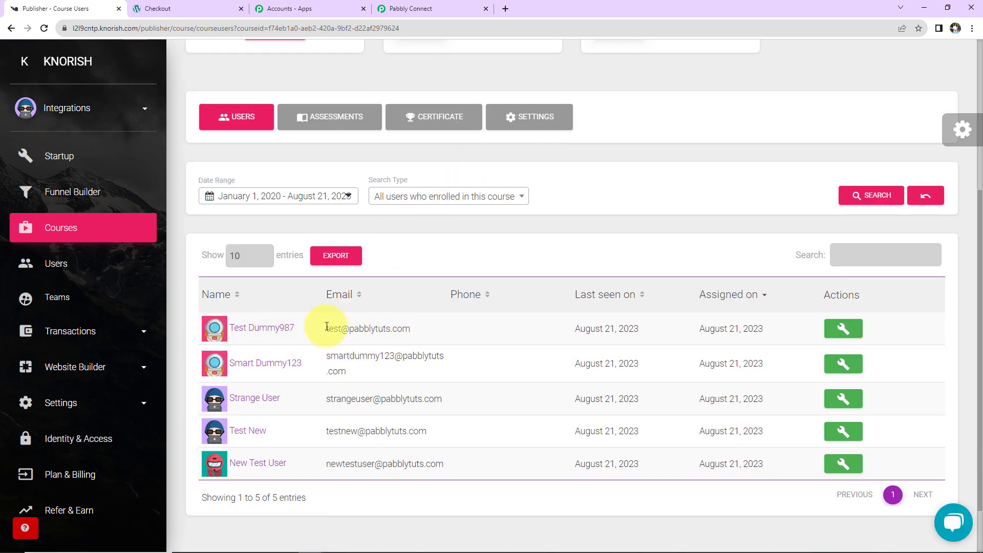
- Switch to Pabbly Connect and collapse the WooCommerce trigger, the Filter by Pabbly step and the Knorish action to show the workflow overview
{"action": "left_click", "coordinate": [447, 14]}
{"action": "scroll", "coordinate": [529, 332], "scroll_direction": "up", "scroll_amount": 20}
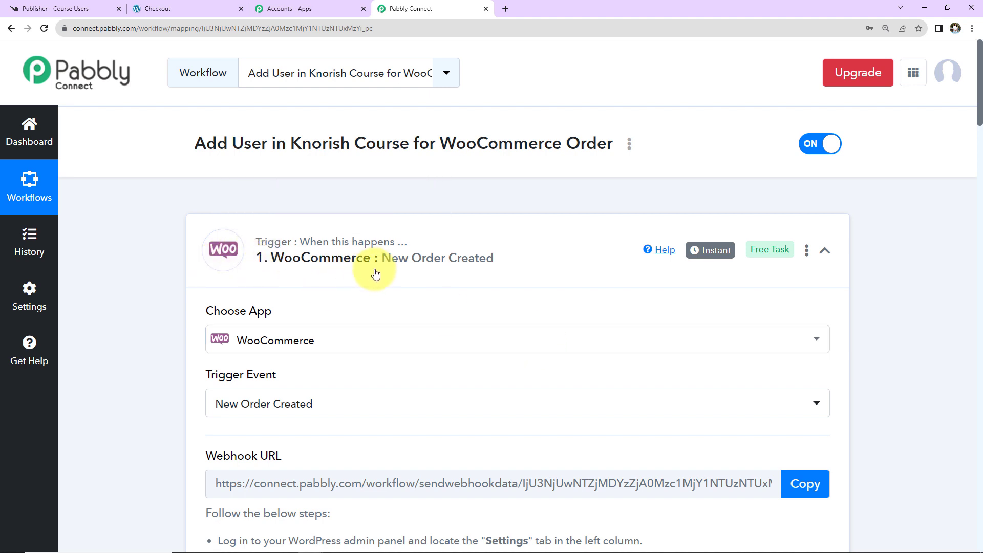
{"action": "left_click", "coordinate": [825, 251]}
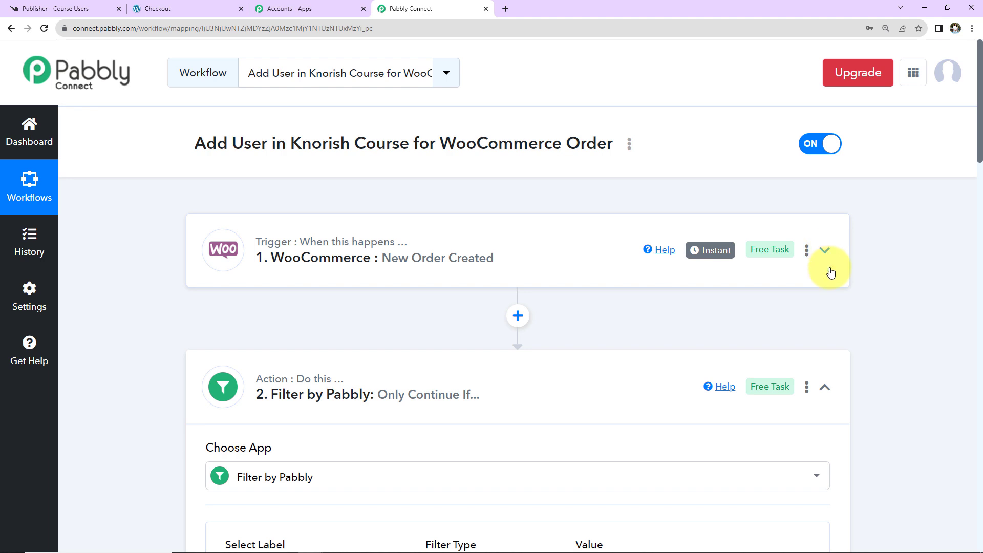
{"action": "left_click", "coordinate": [824, 386]}
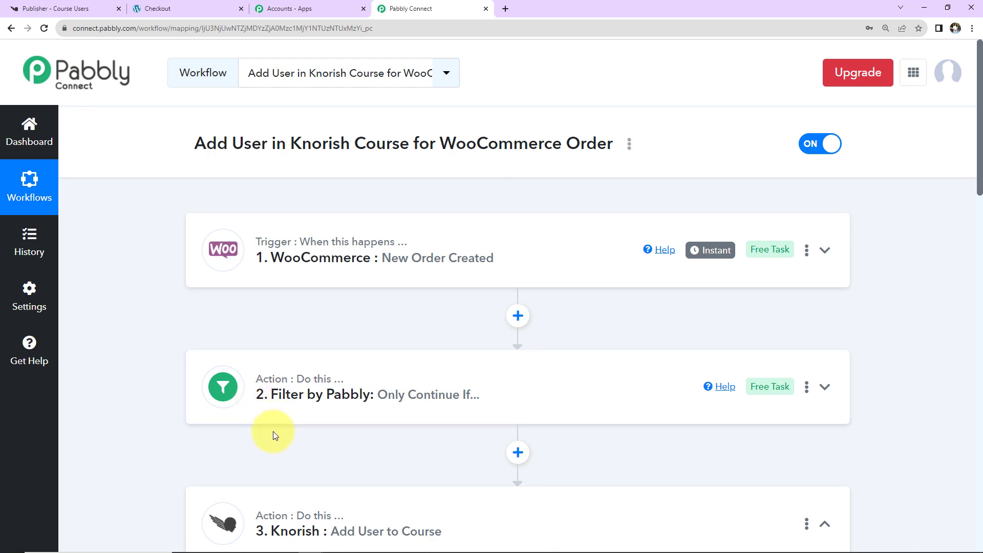
{"action": "scroll", "coordinate": [277, 414], "scroll_direction": "down", "scroll_amount": 5}
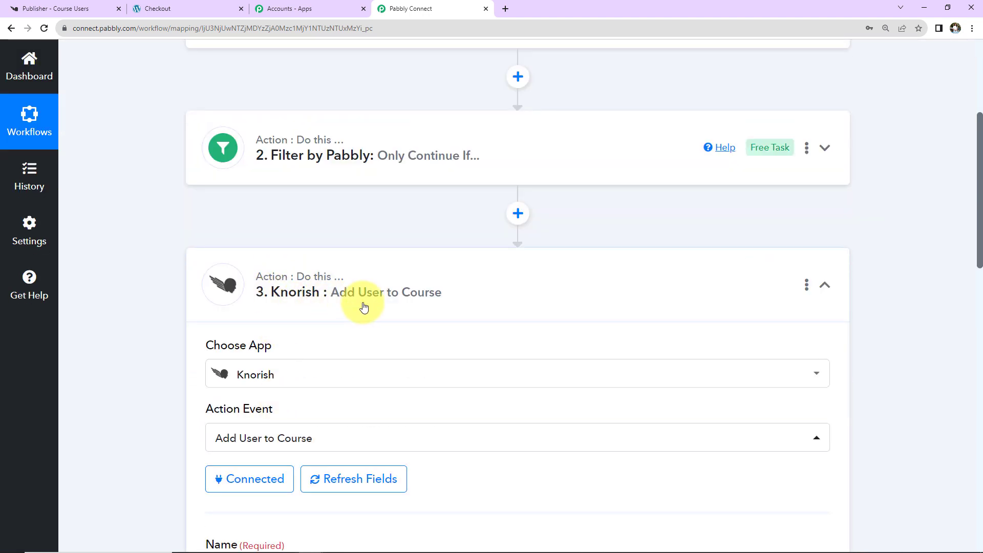
{"action": "left_click", "coordinate": [824, 285]}
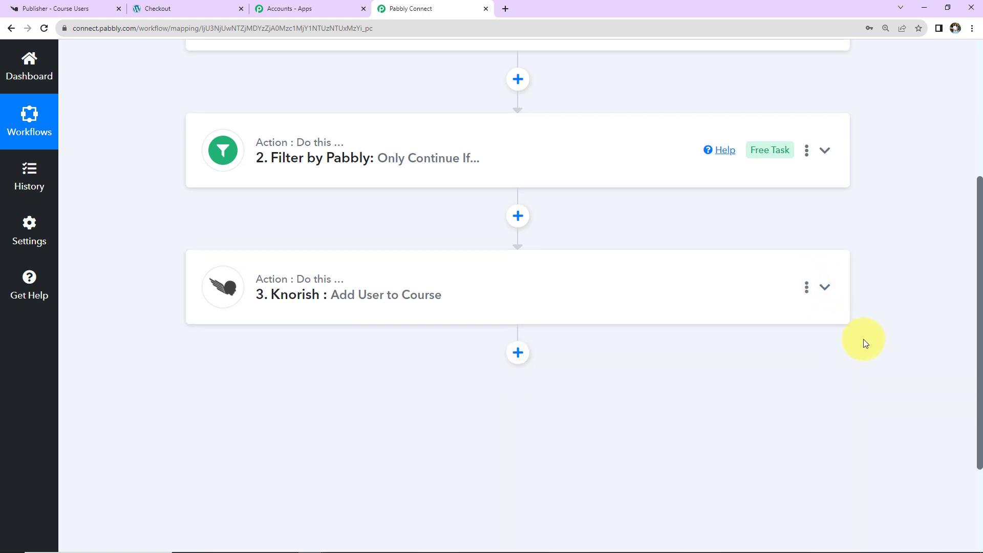
{"action": "scroll", "coordinate": [863, 339], "scroll_direction": "up", "scroll_amount": 5}
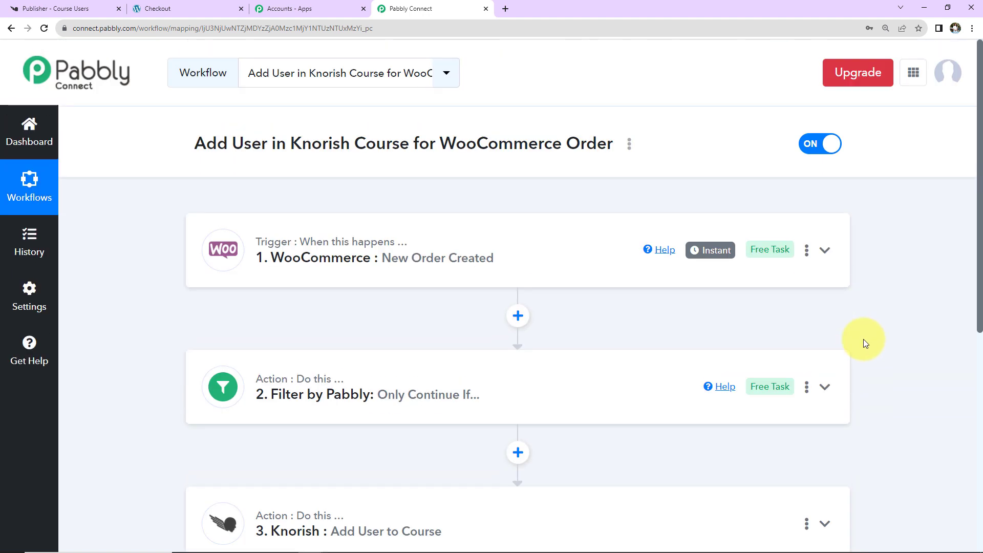